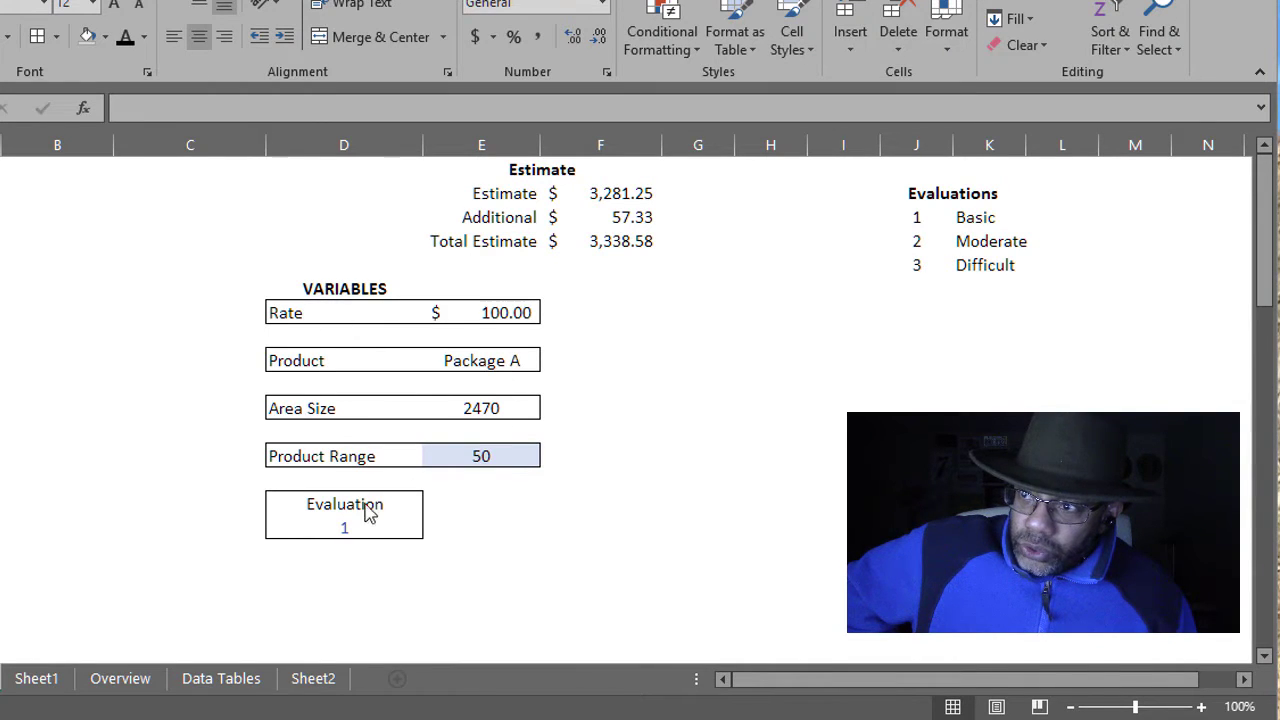
# - Select the Product Range cell and enlarge the formula bar to show its full nested IF/CHOOSE formula
pyautogui.click(474, 470)
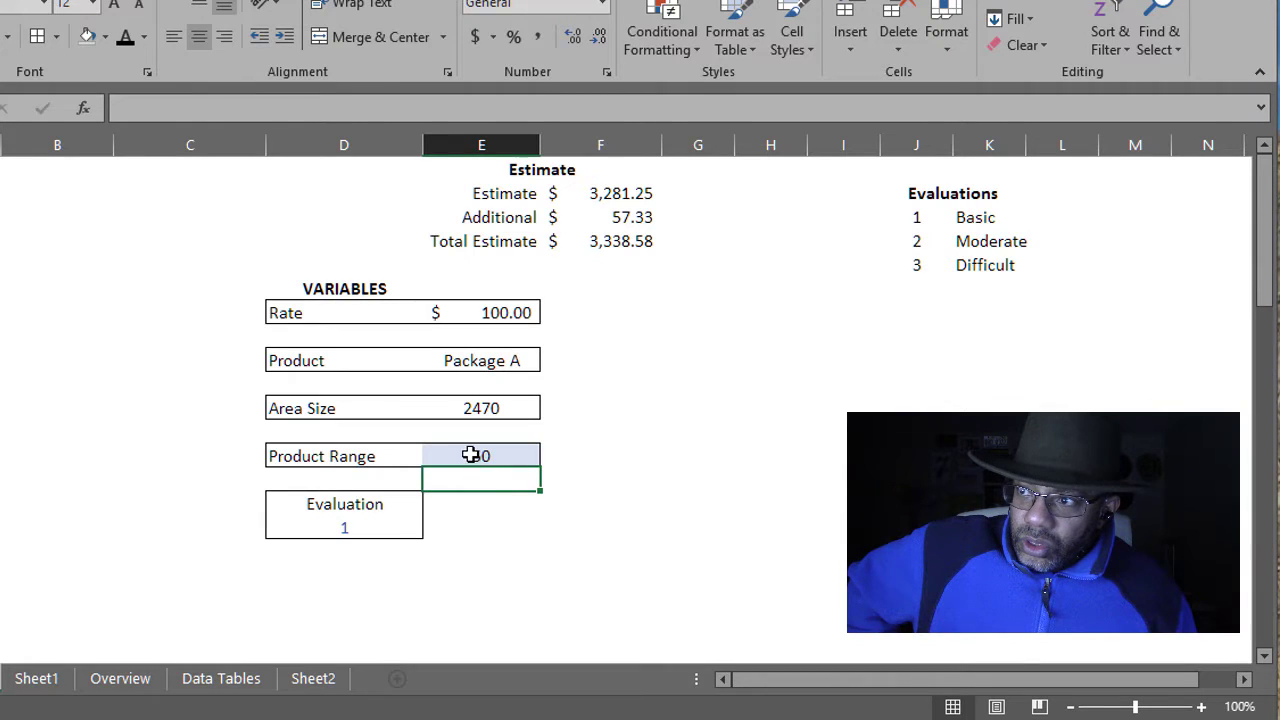
pyautogui.click(470, 455)
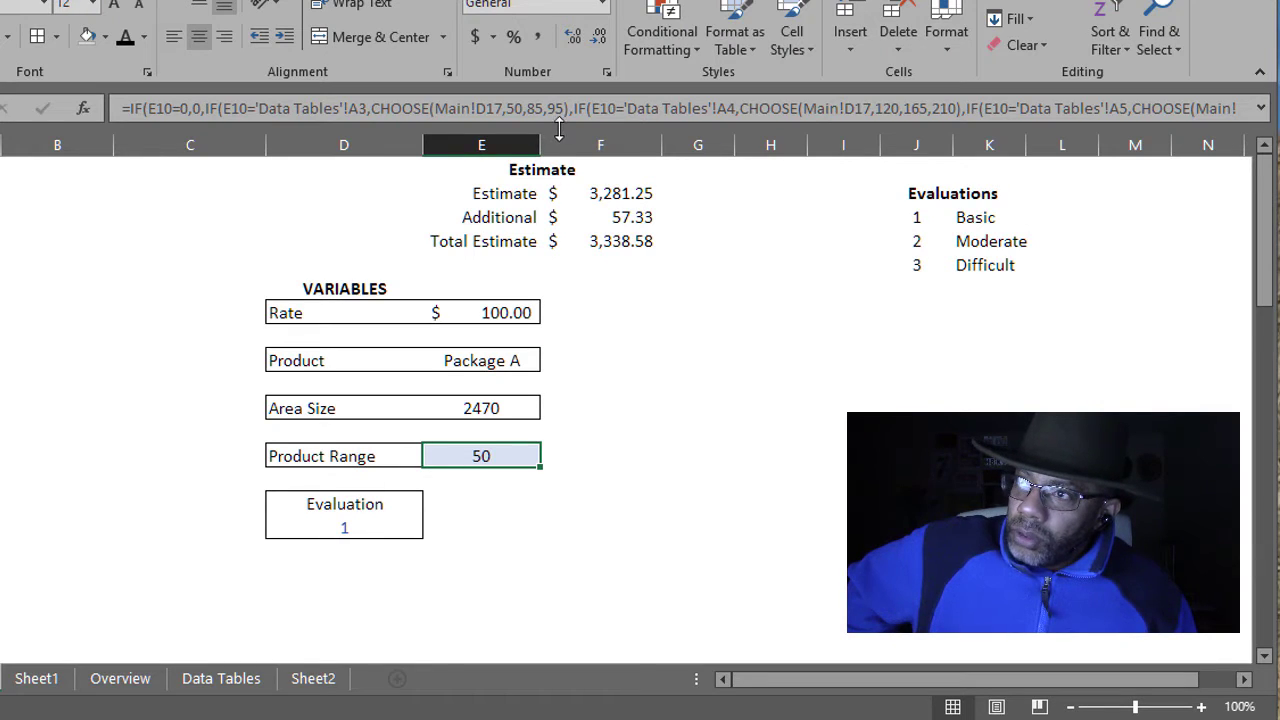
pyautogui.moveTo(559, 133); pyautogui.dragTo(549, 200)
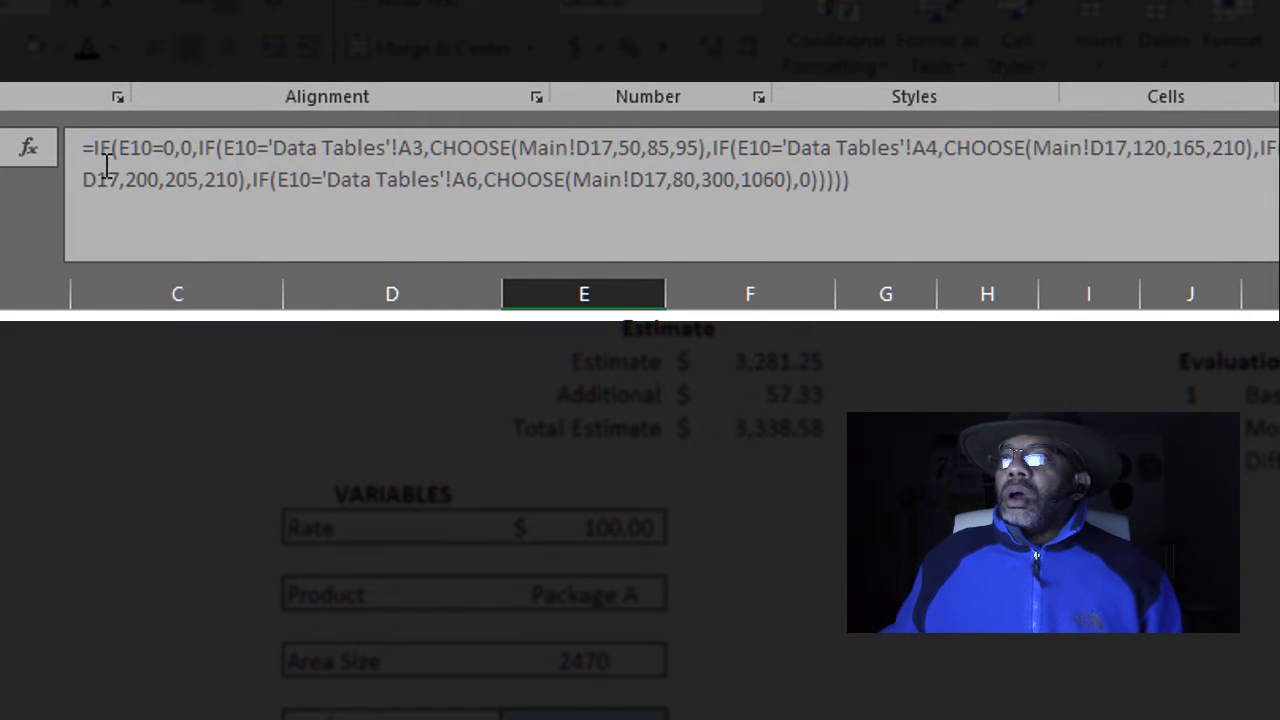
# - Insert line breaks before each nested IF so the Product Range formula spans five lines
pyautogui.click(203, 153)
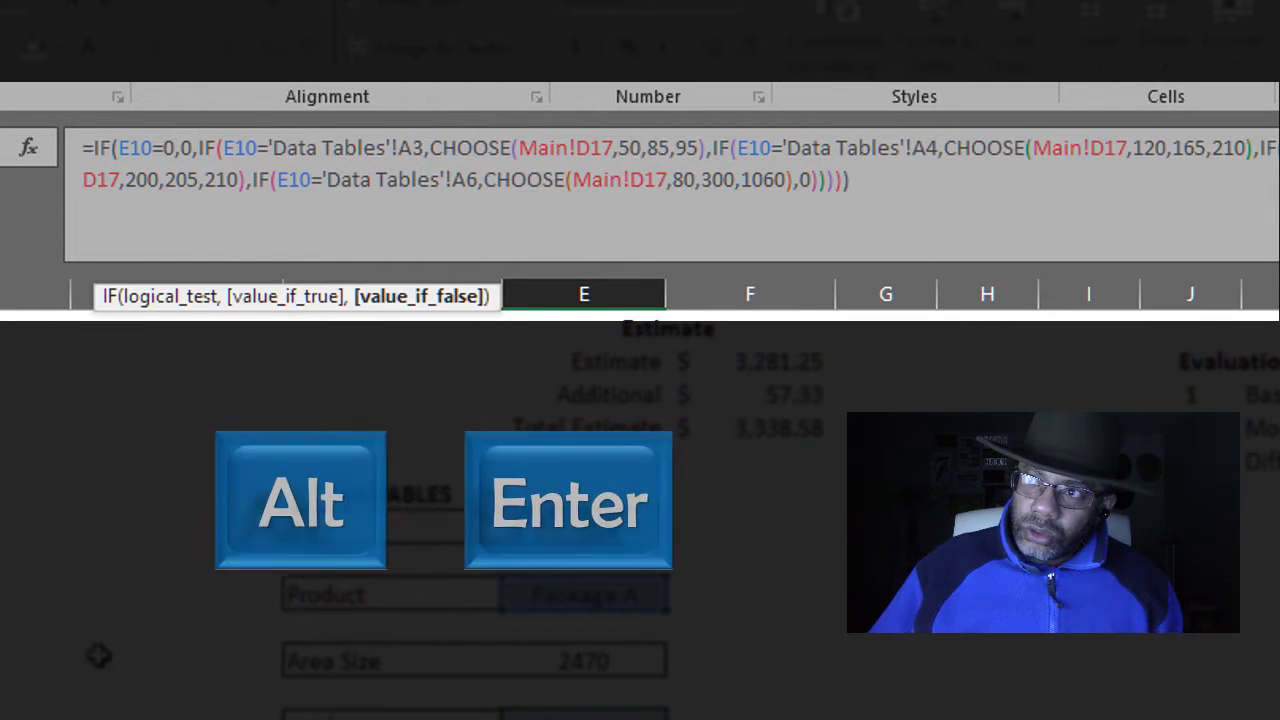
pyautogui.hotkey('alt', 'Return')
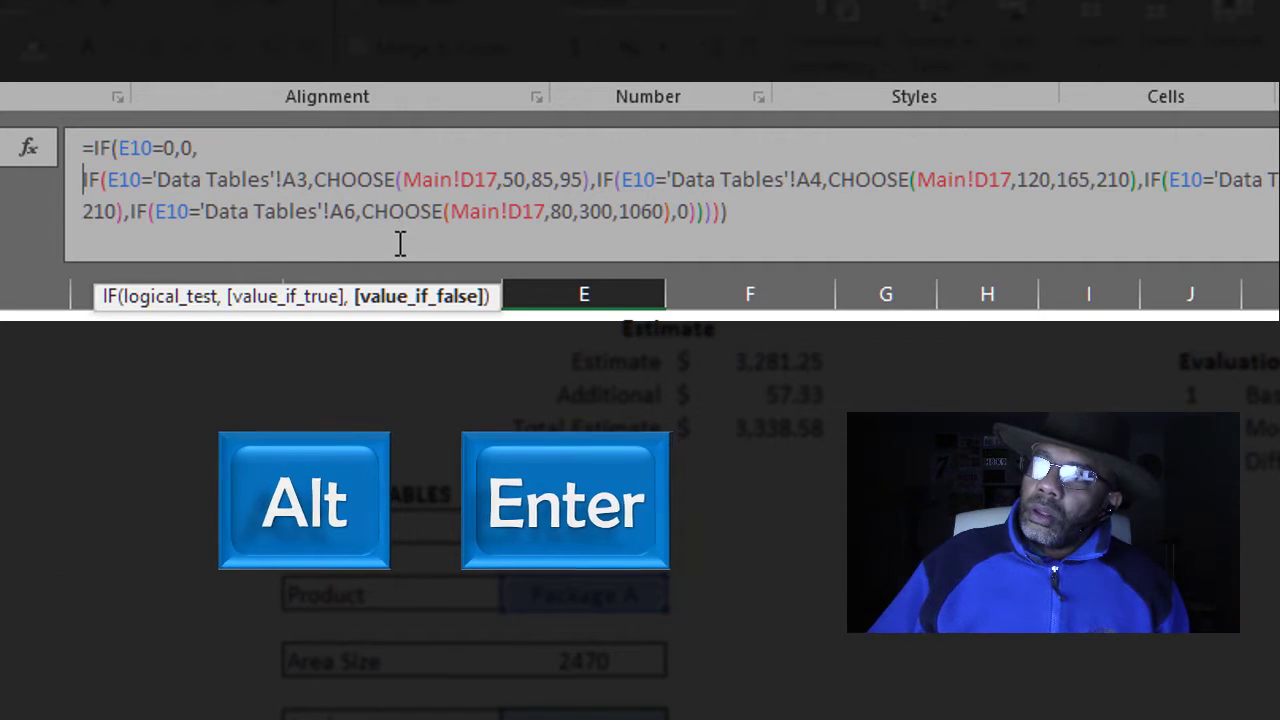
pyautogui.click(600, 185)
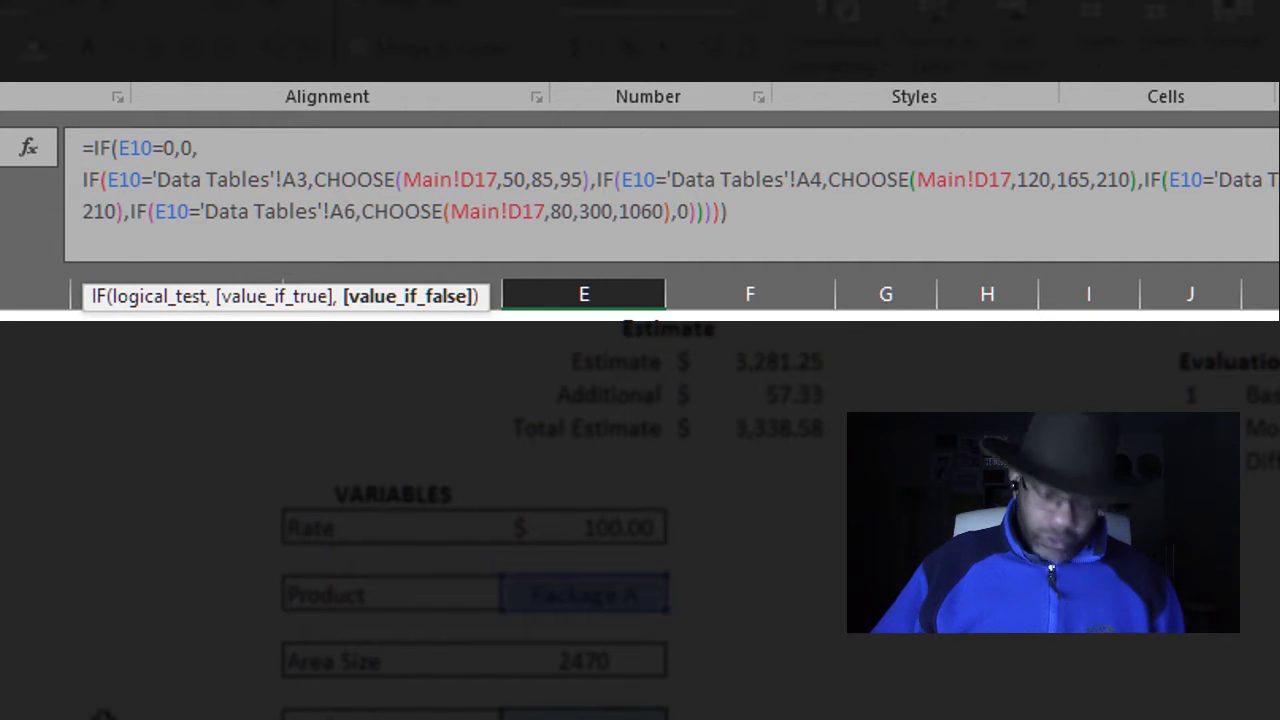
pyautogui.hotkey('alt', 'Return')
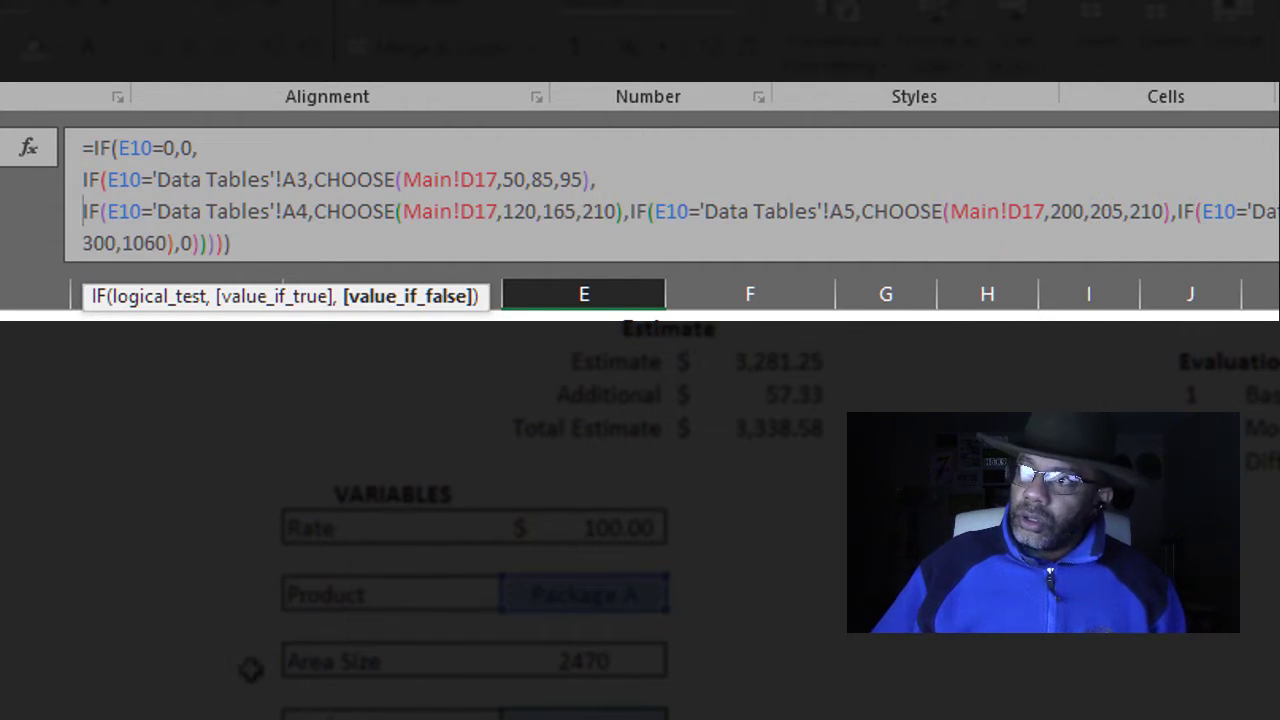
pyautogui.click(628, 213)
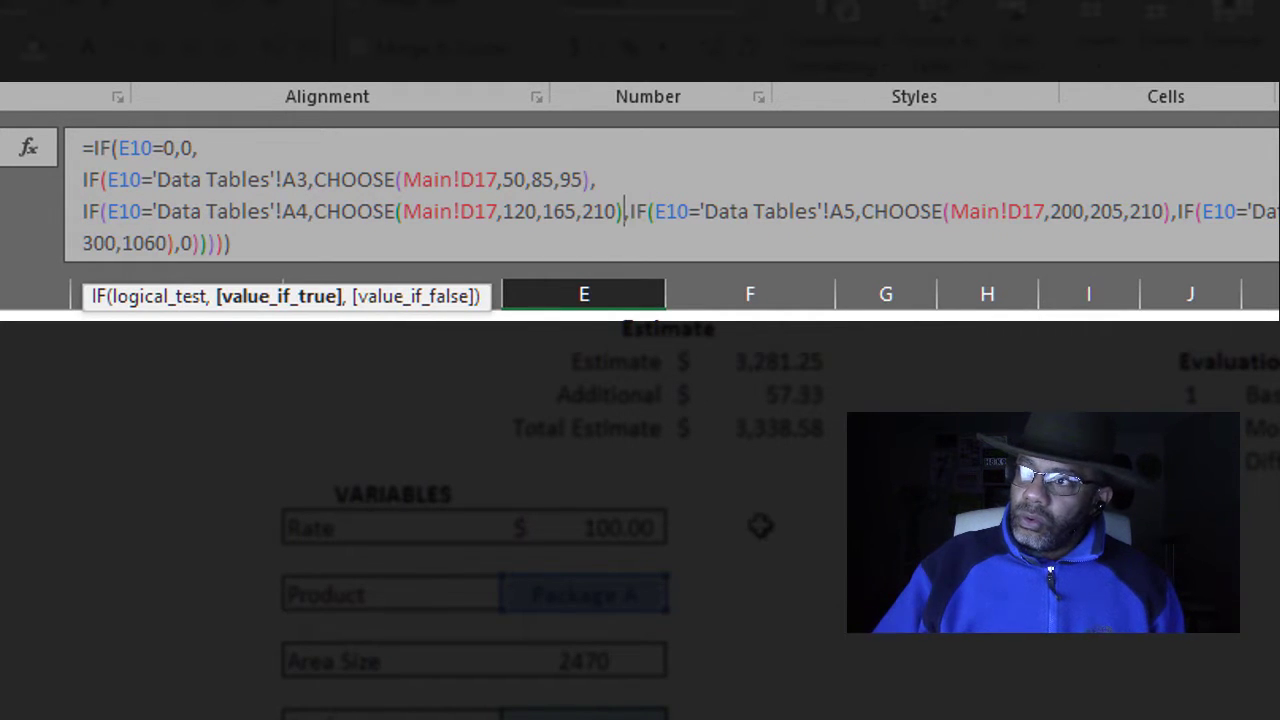
pyautogui.press('Right')
pyautogui.hotkey('alt', 'Return')
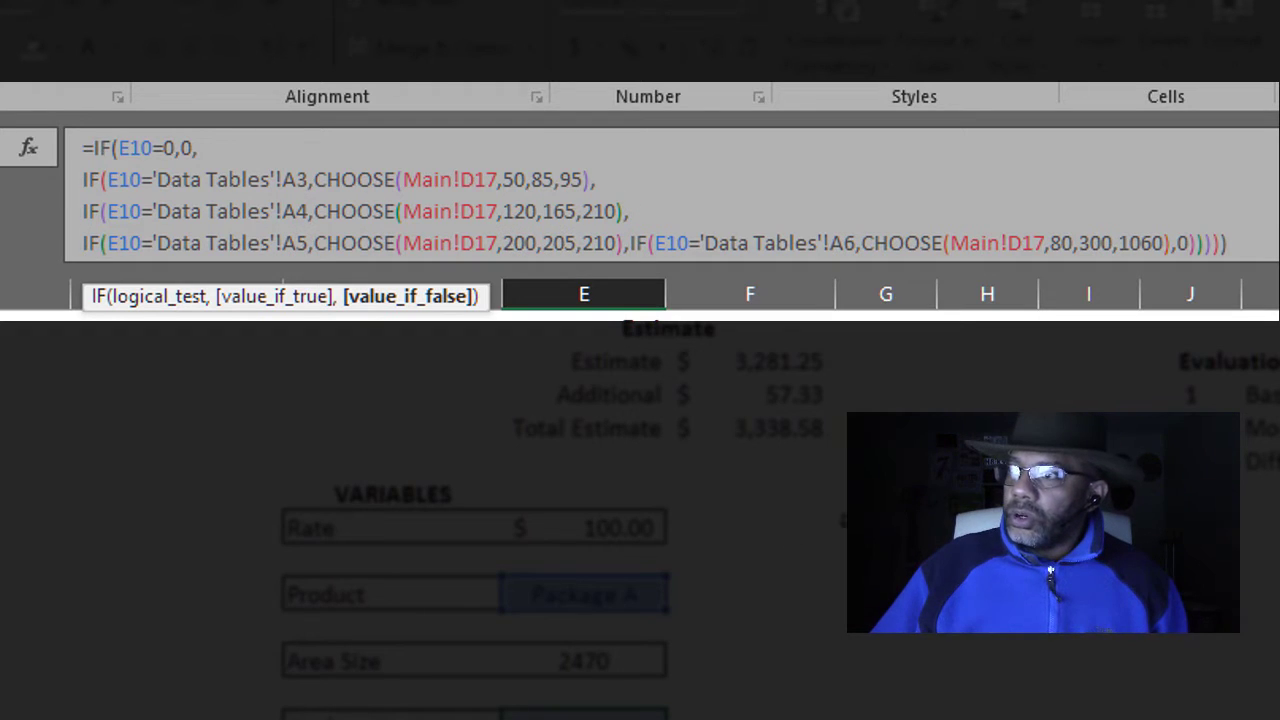
pyautogui.moveTo(797, 268); pyautogui.dragTo(800, 322)
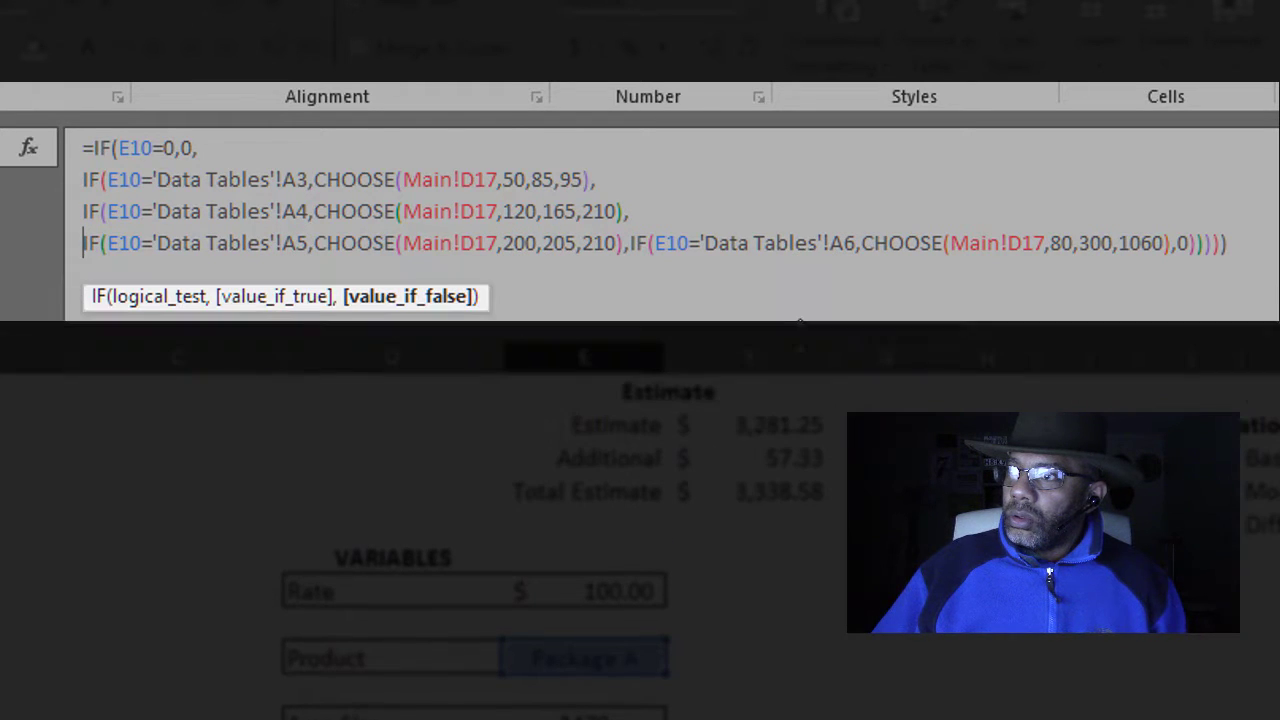
pyautogui.click(633, 245)
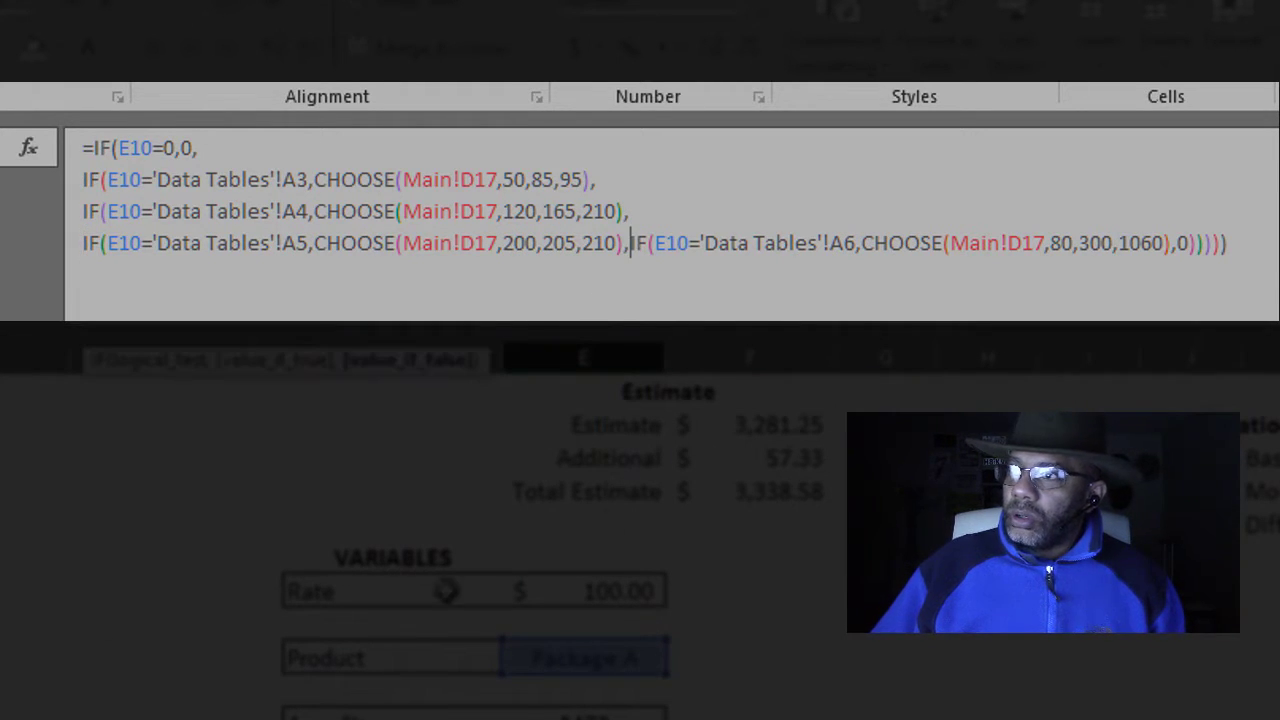
pyautogui.hotkey('alt', 'Return')
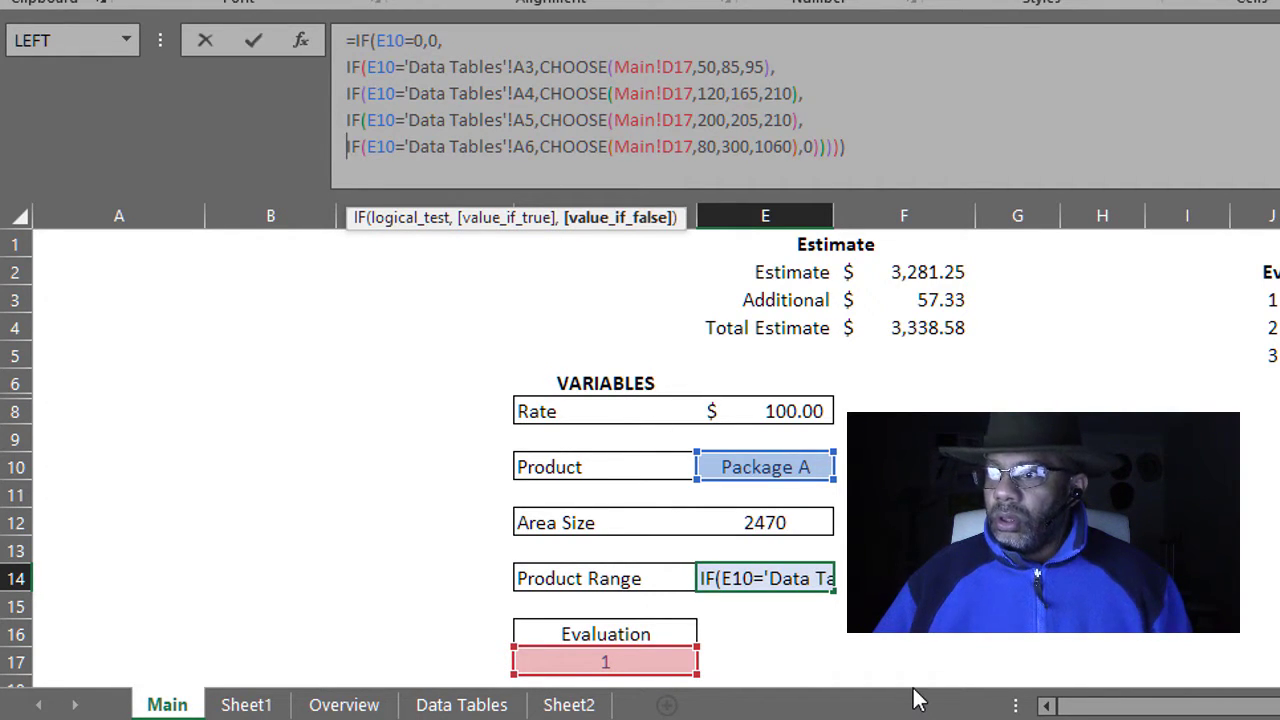
# - Commit the five-line Product Range formula and confirm it still returns 50
pyautogui.press('Return')
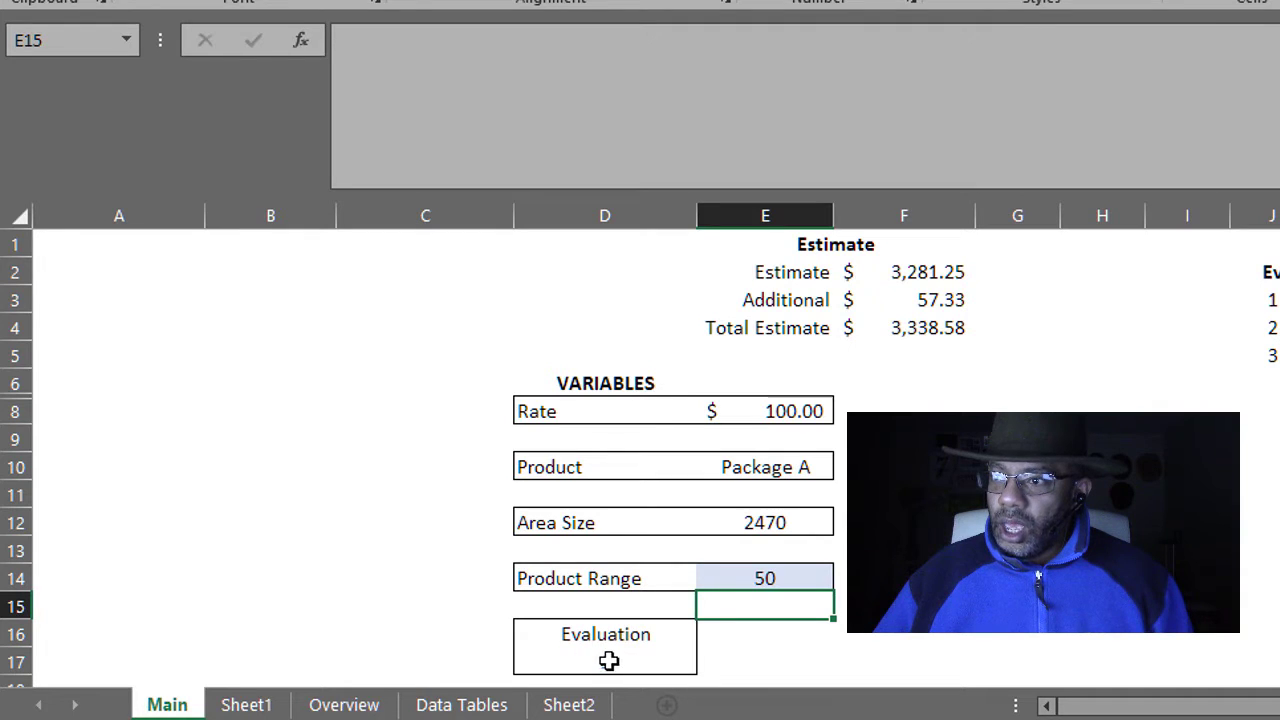
pyautogui.click(736, 578)
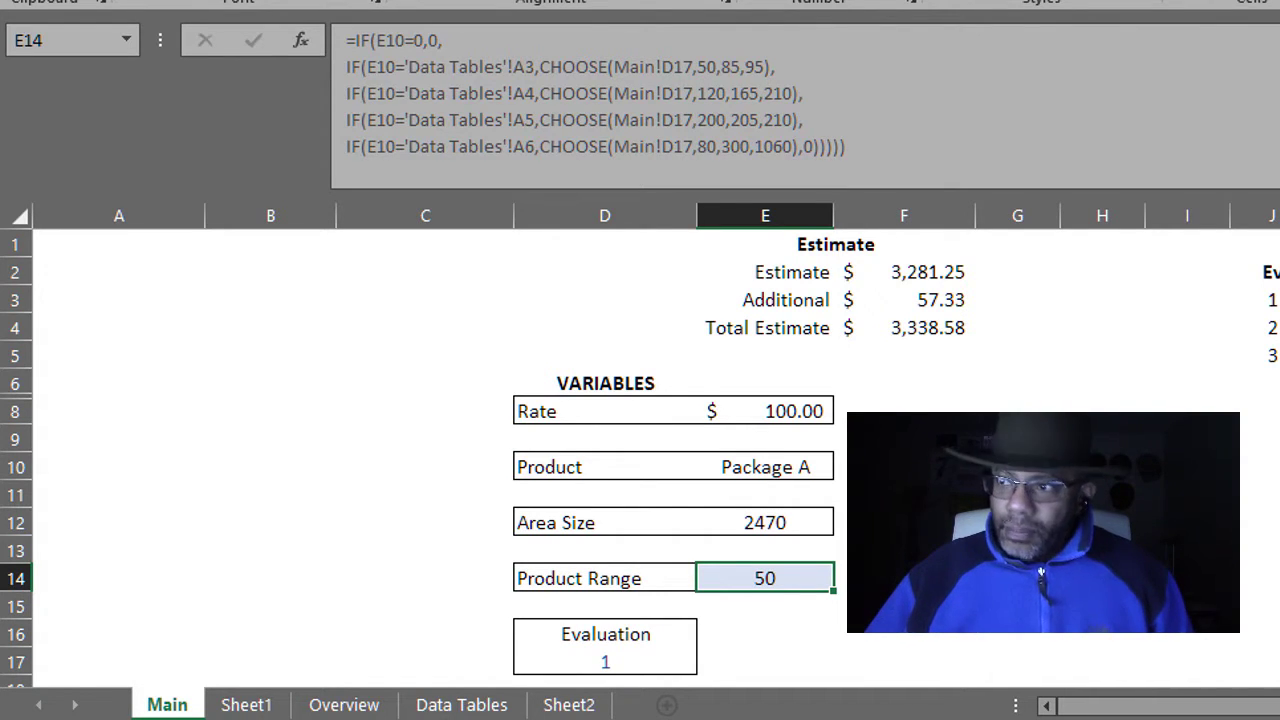
# - Switch the Product dropdown to Package C, giving Product Range 200 and Total Estimate $366.38
pyautogui.click(779, 468)
pyautogui.click(844, 467)
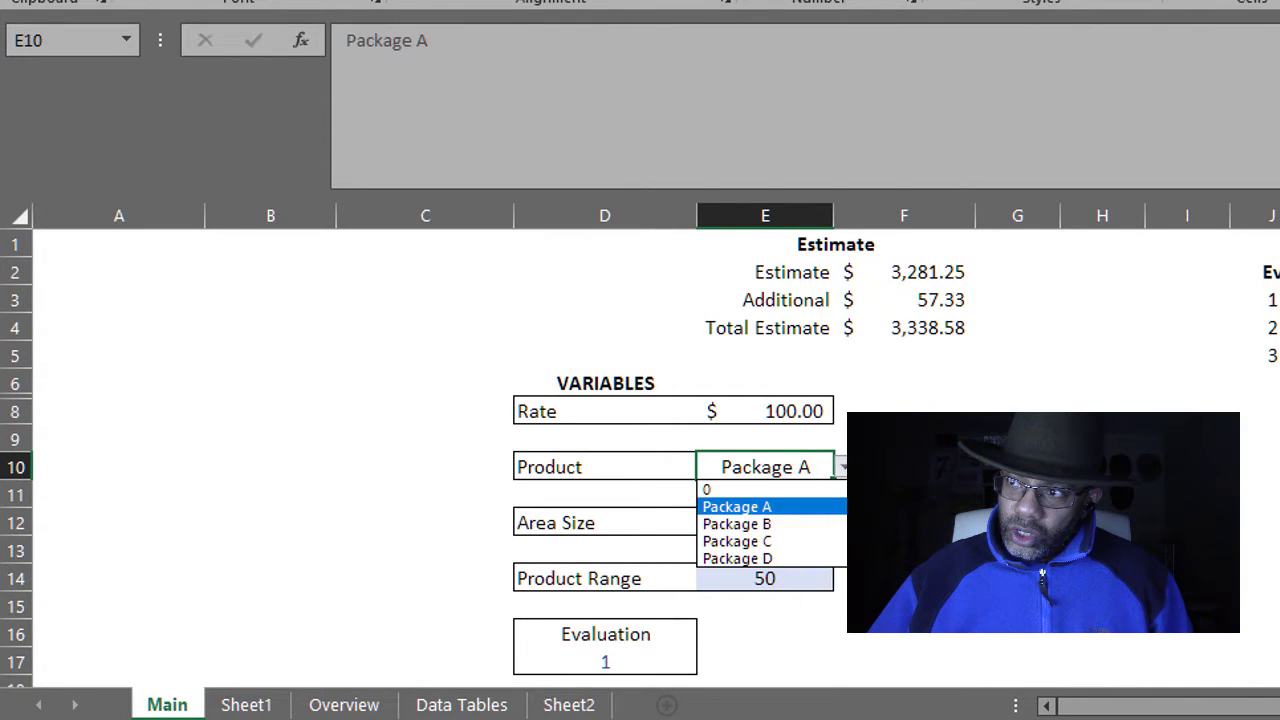
pyautogui.click(821, 543)
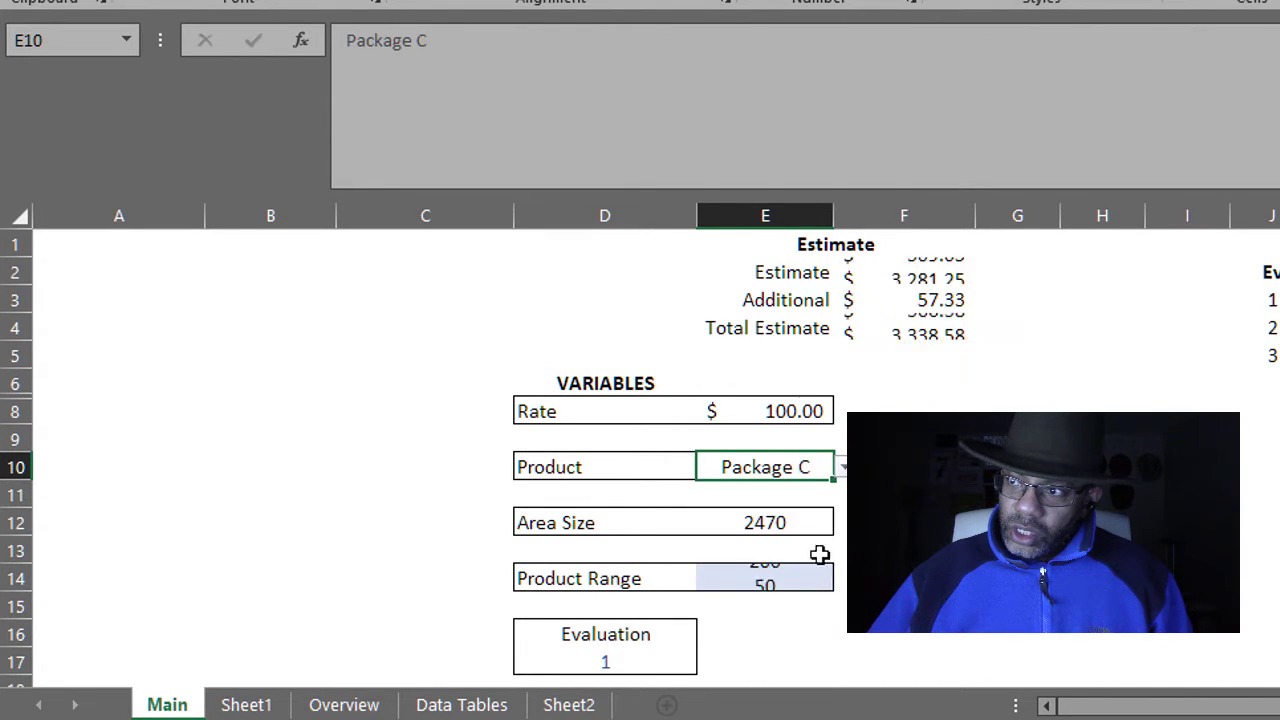
pyautogui.click(717, 578)
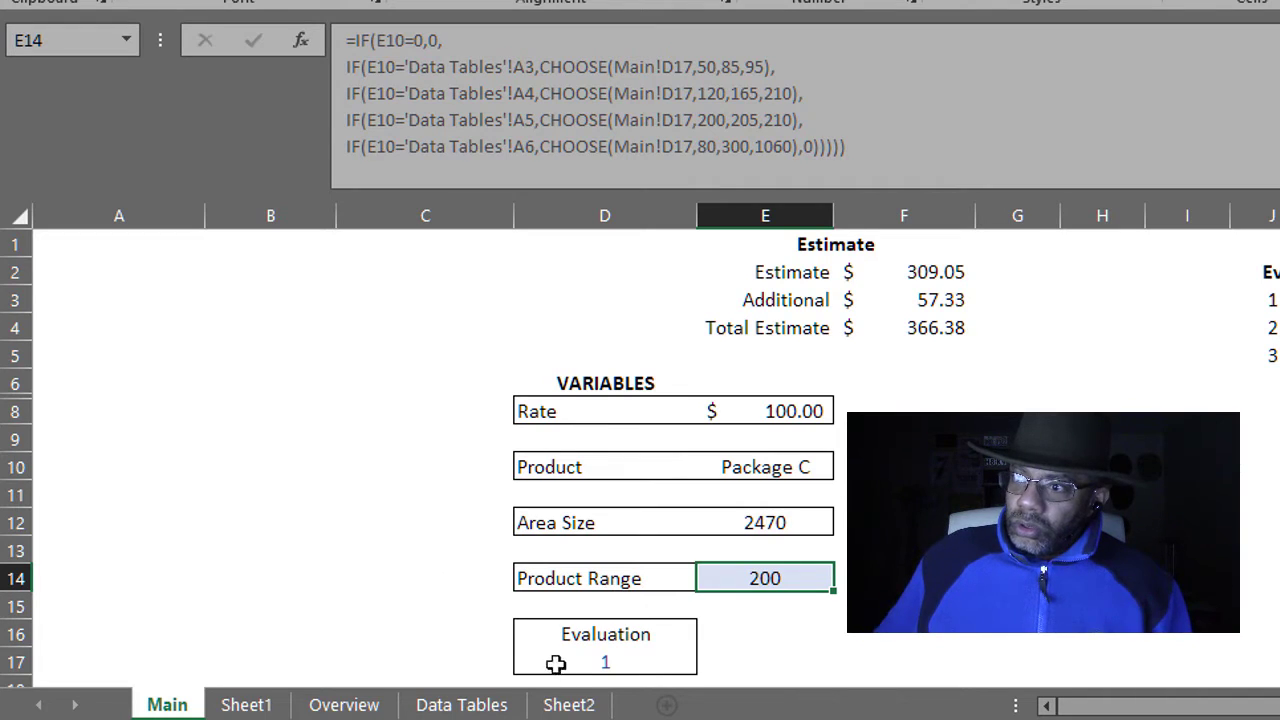
# - Set the Evaluation dropdown to 2 and check the recalculated Product Range of 205
pyautogui.click(561, 668)
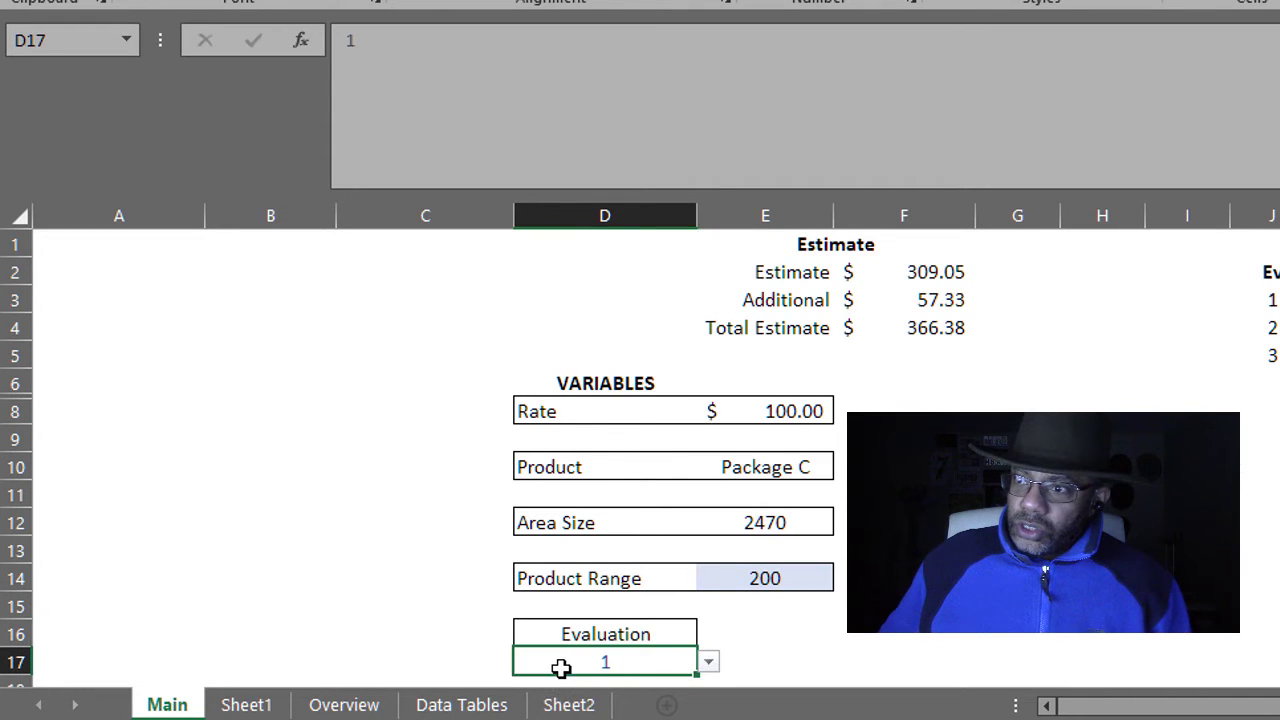
pyautogui.click(708, 664)
pyautogui.click(700, 700)
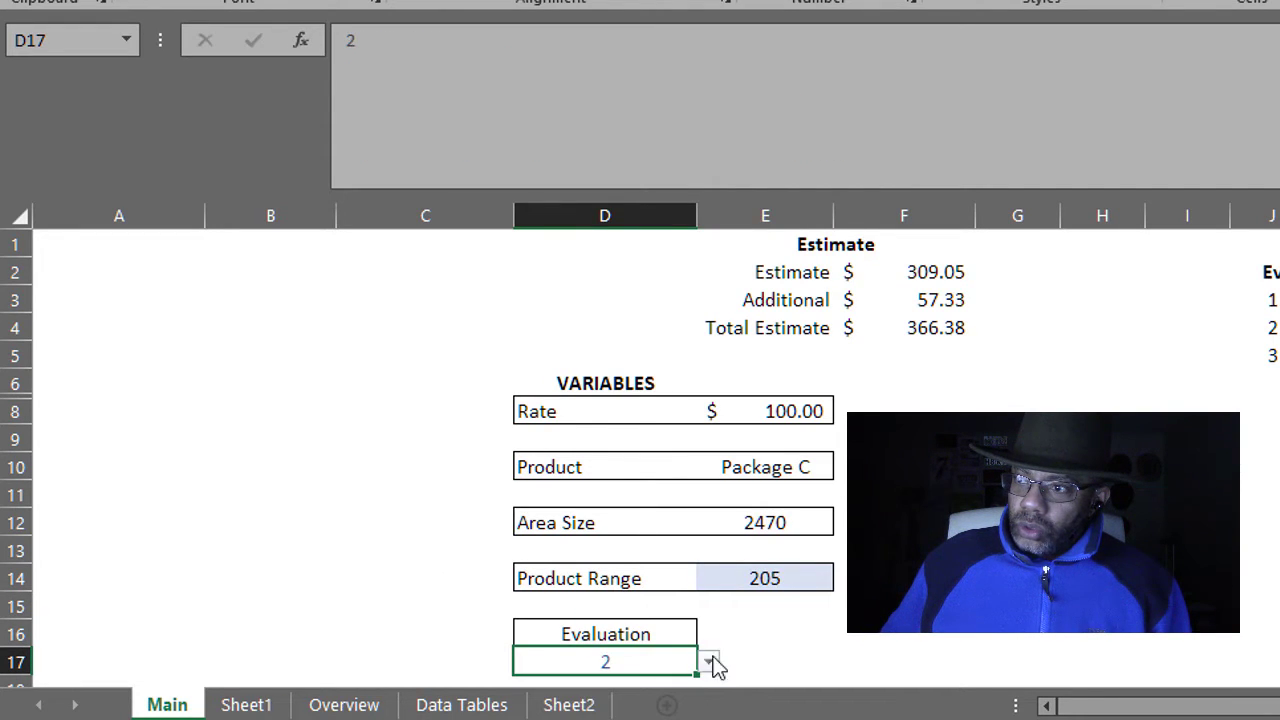
pyautogui.click(746, 579)
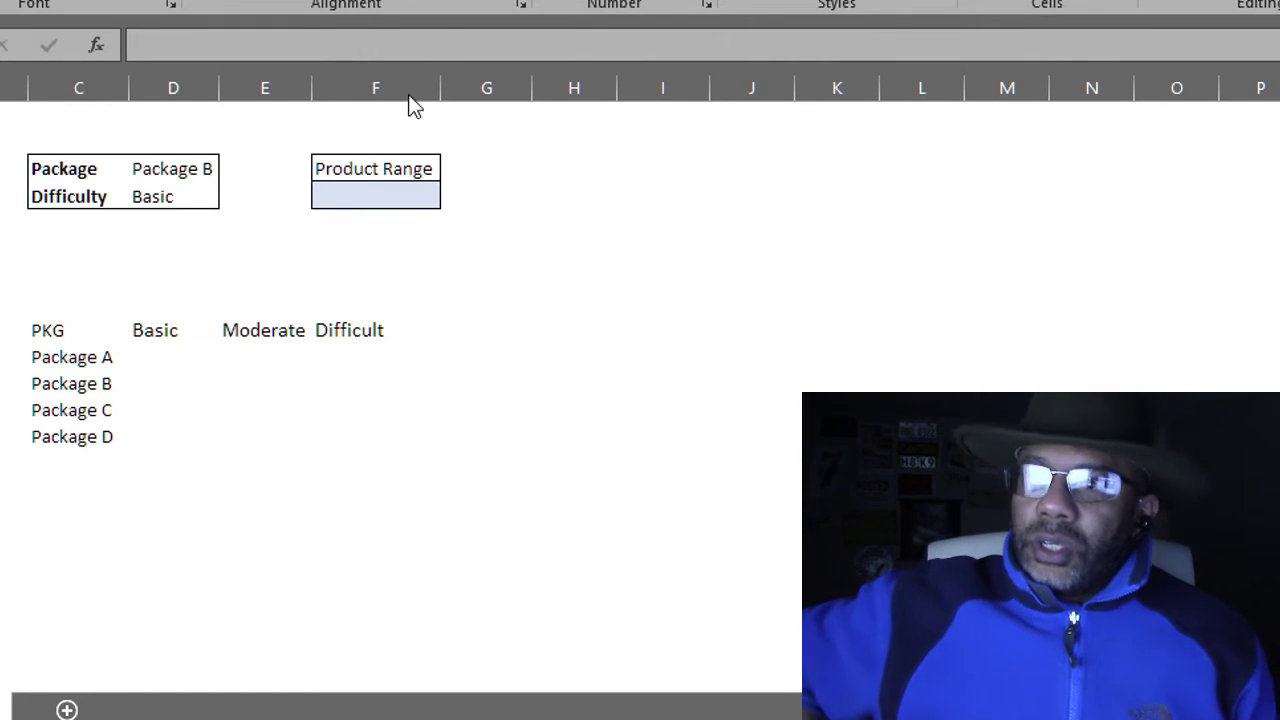
# - Enter a RANDBETWEEN(6,30) formula in the Package A / Basic cell
pyautogui.click(372, 196)
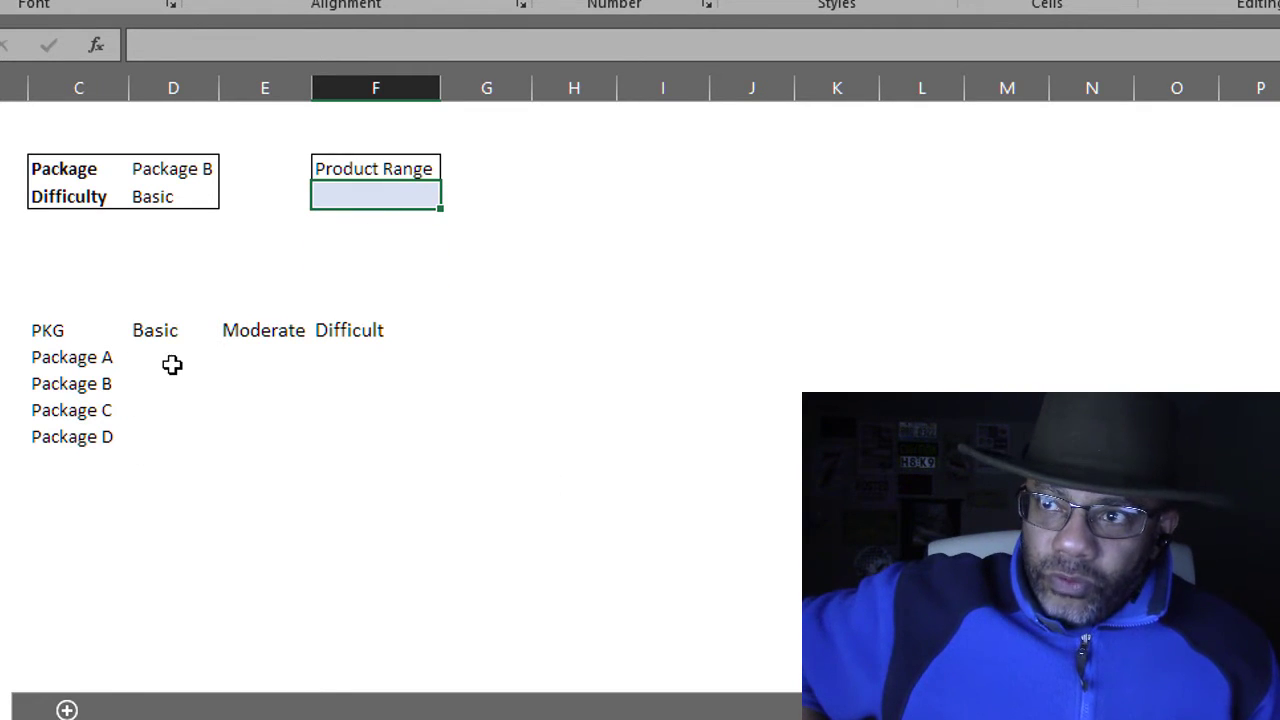
pyautogui.moveTo(172, 360); pyautogui.dragTo(345, 432)
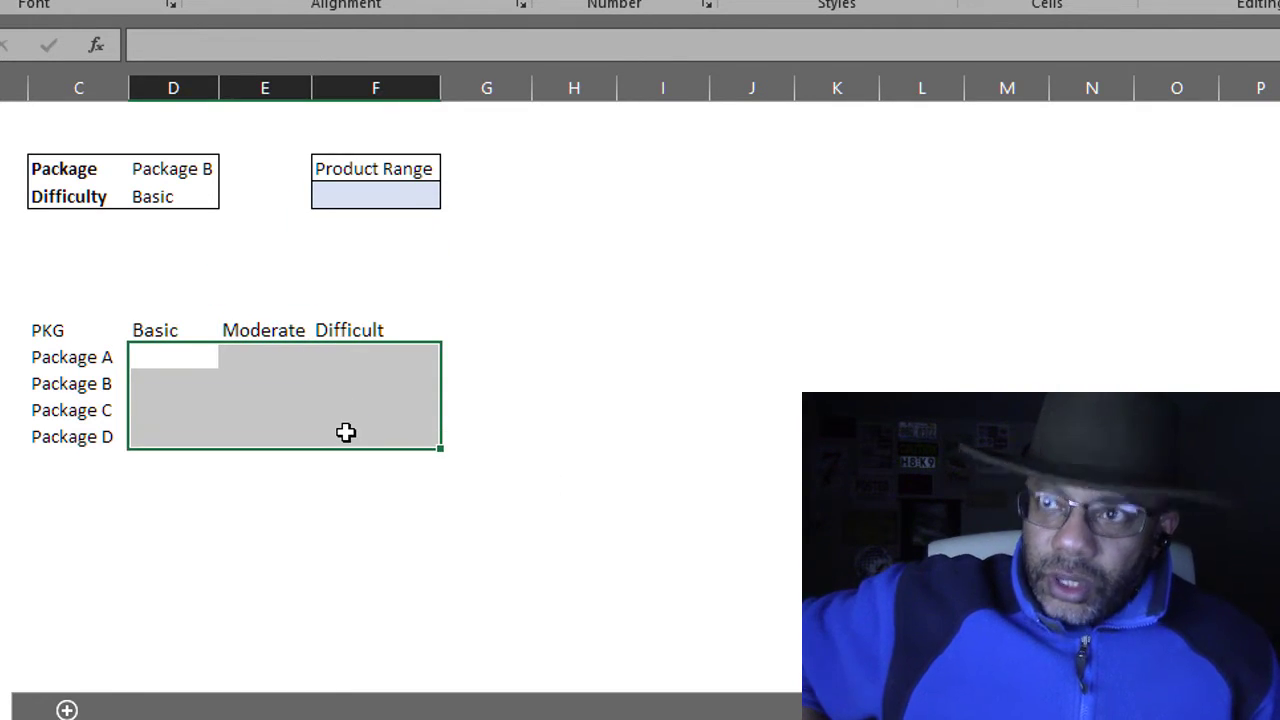
pyautogui.moveTo(151, 166); pyautogui.dragTo(151, 192)
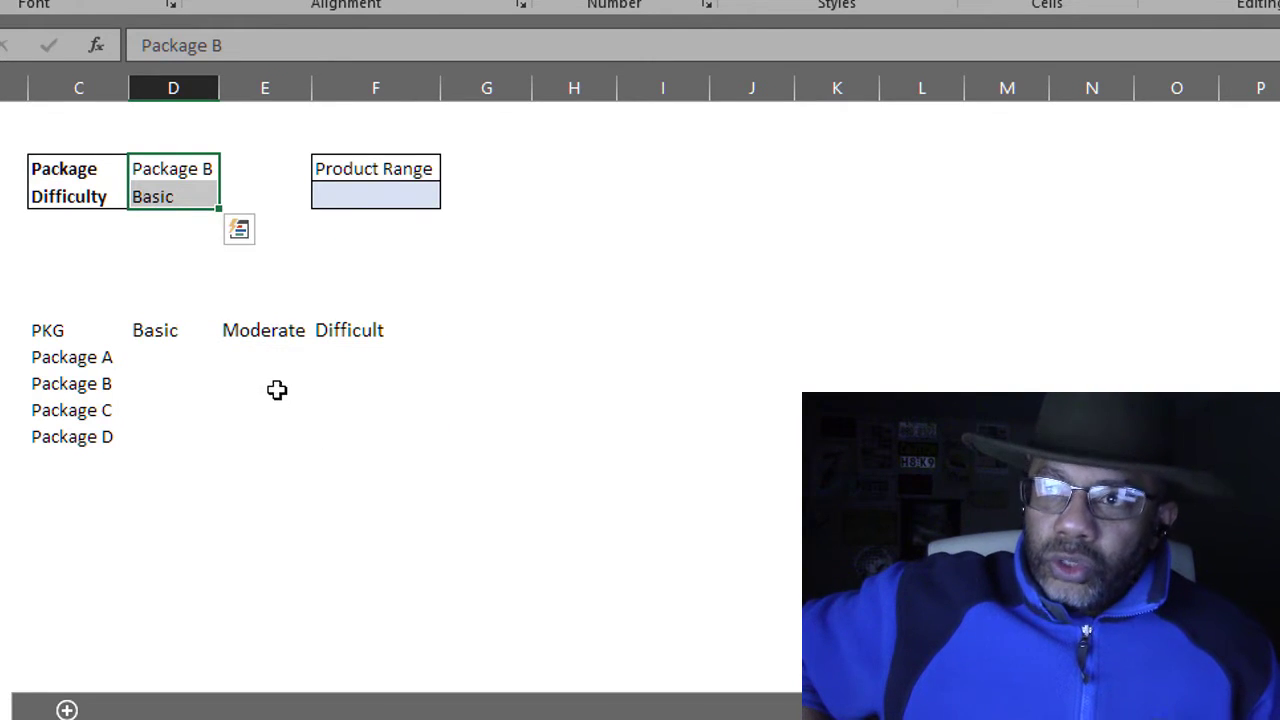
pyautogui.click(294, 420)
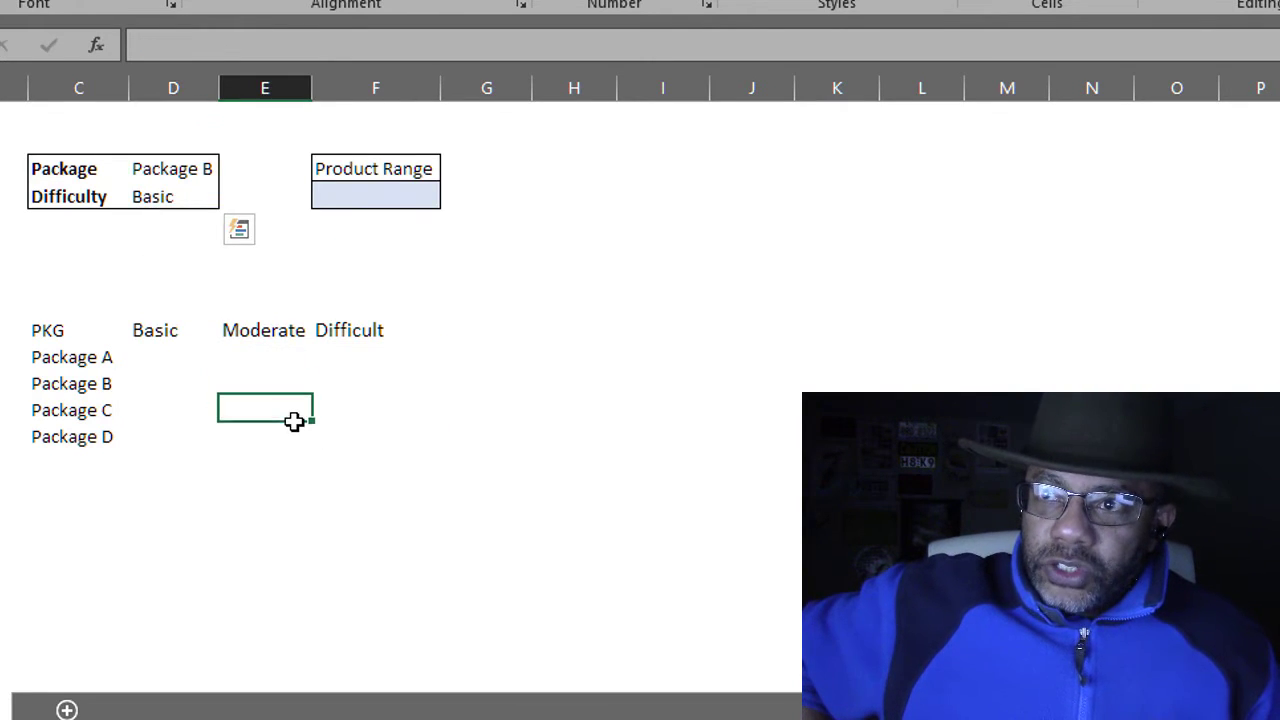
pyautogui.click(157, 357)
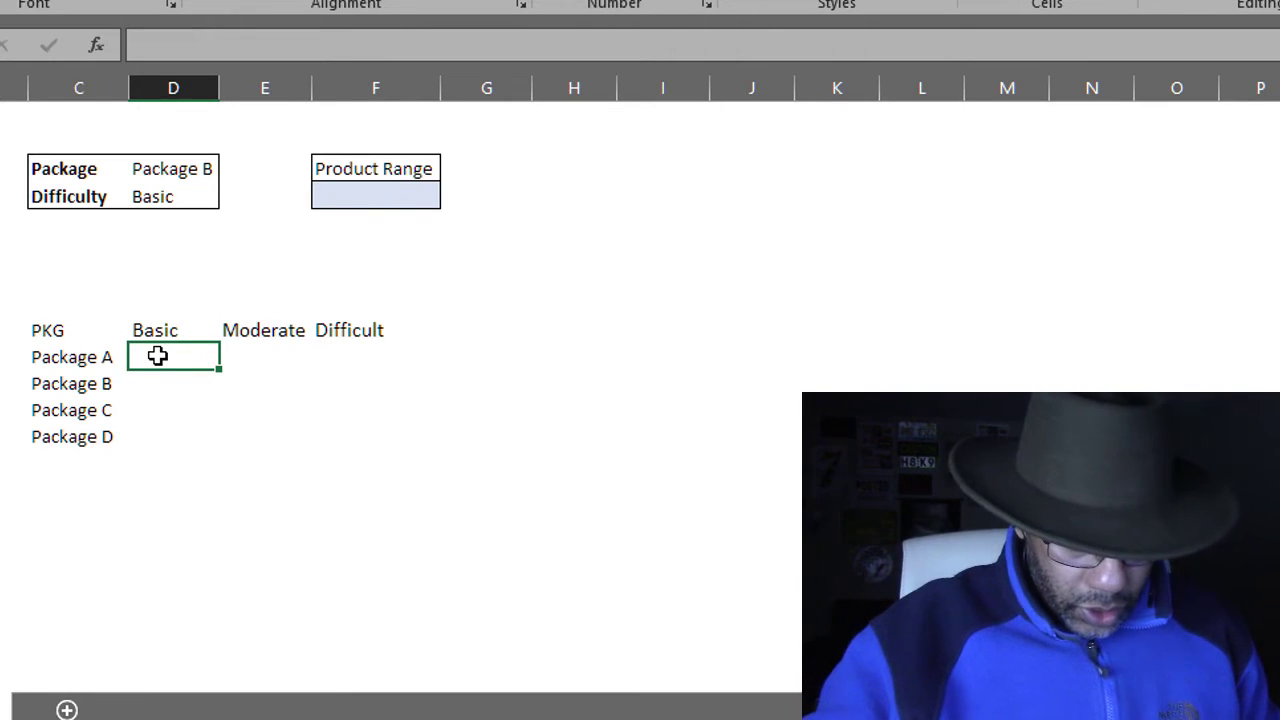
pyautogui.write('=rand')
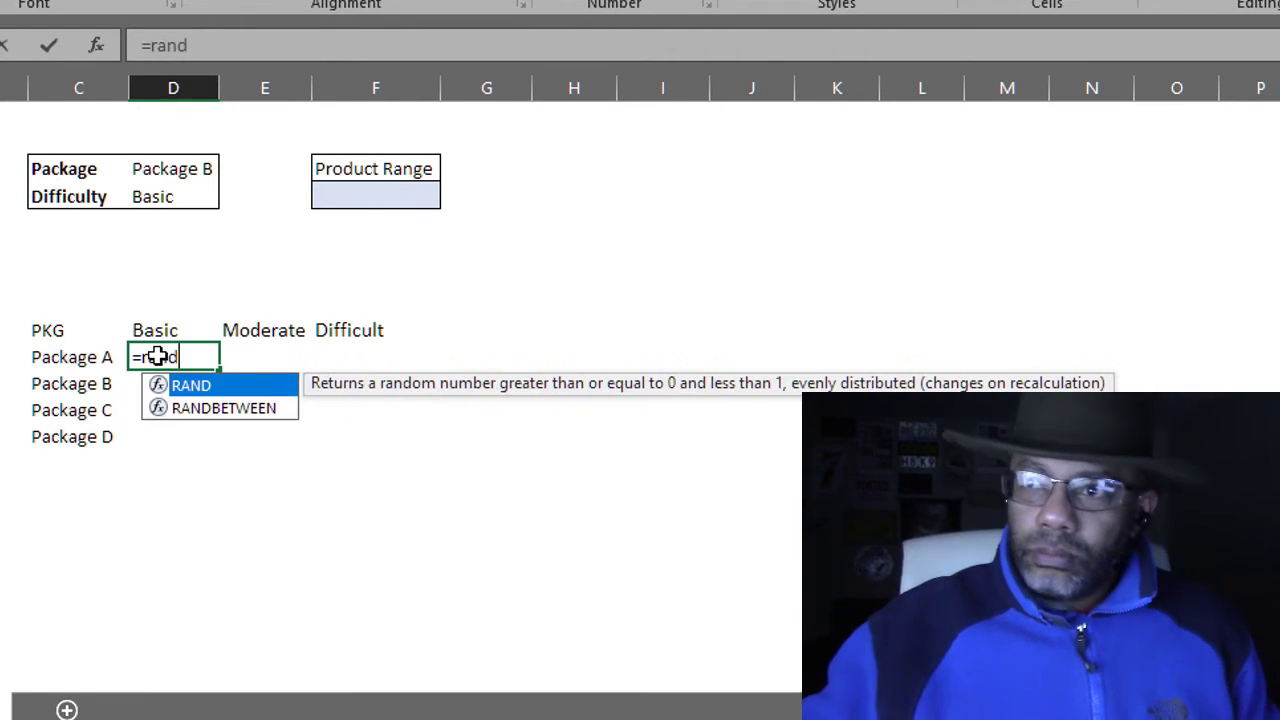
pyautogui.doubleClick(208, 410)
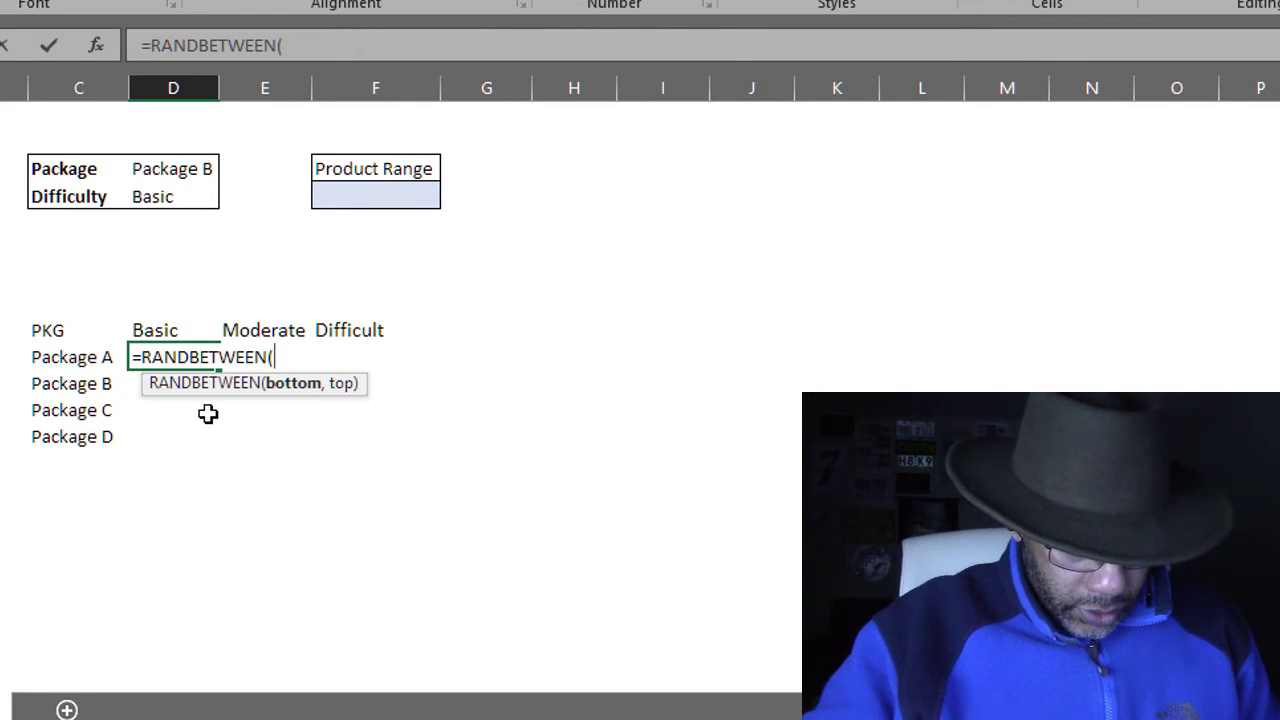
pyautogui.write('6,30')
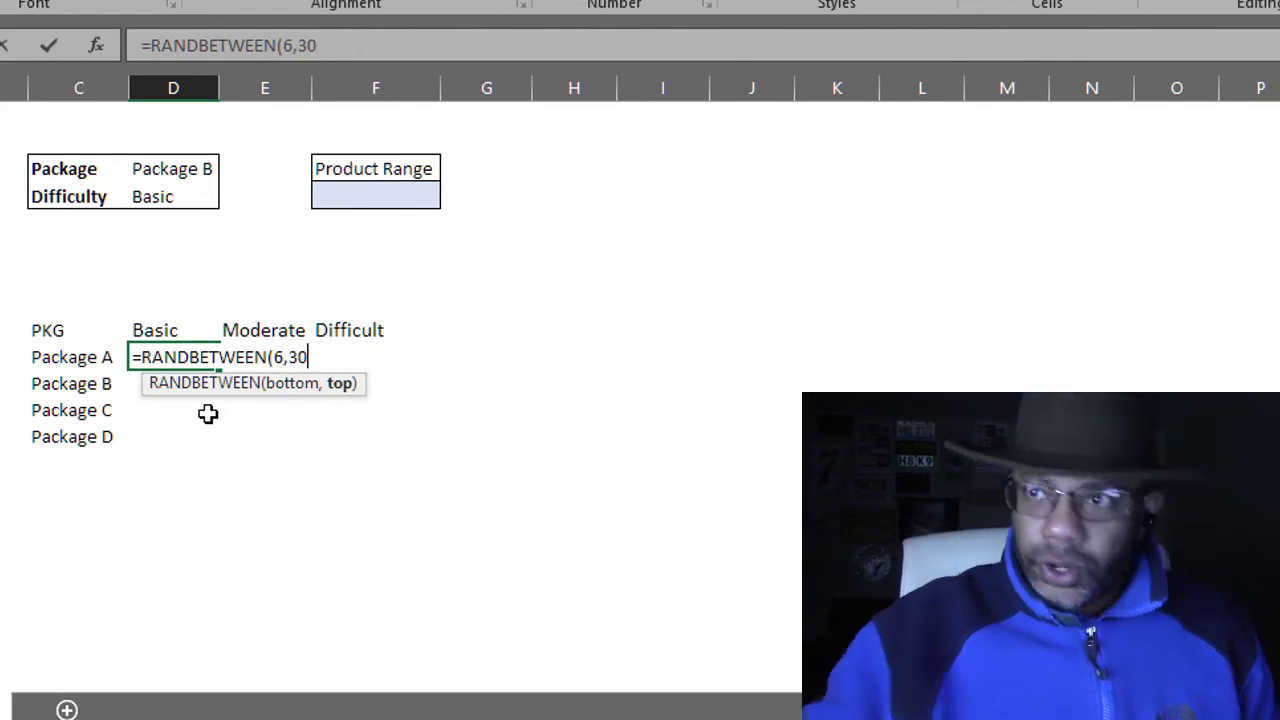
pyautogui.press('Return')
# - Fill the random formula across to Difficult and down through Package D
pyautogui.click(187, 360)
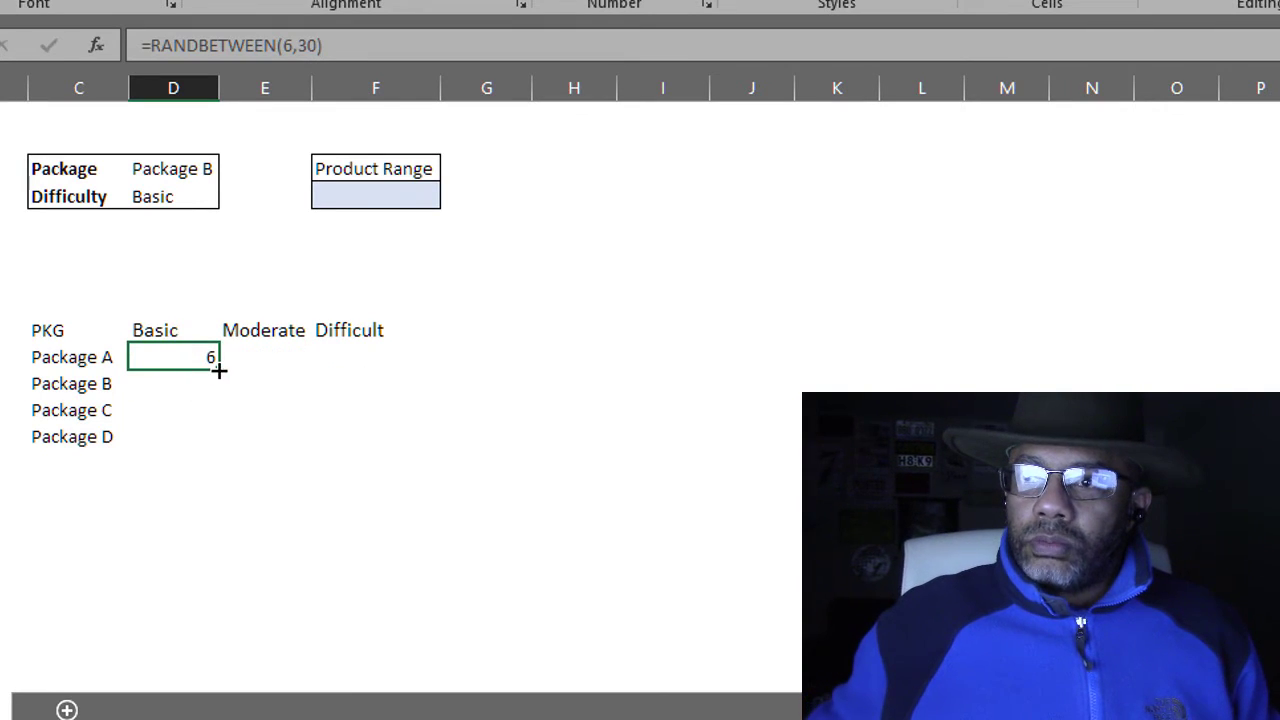
pyautogui.moveTo(219, 370); pyautogui.dragTo(430, 440)
pyautogui.moveTo(177, 329); pyautogui.dragTo(367, 428)
# - Centre-align the package grid and format it as a green table with headers
pyautogui.hotkey('alt', 'h')
pyautogui.press('a')
pyautogui.press('c')
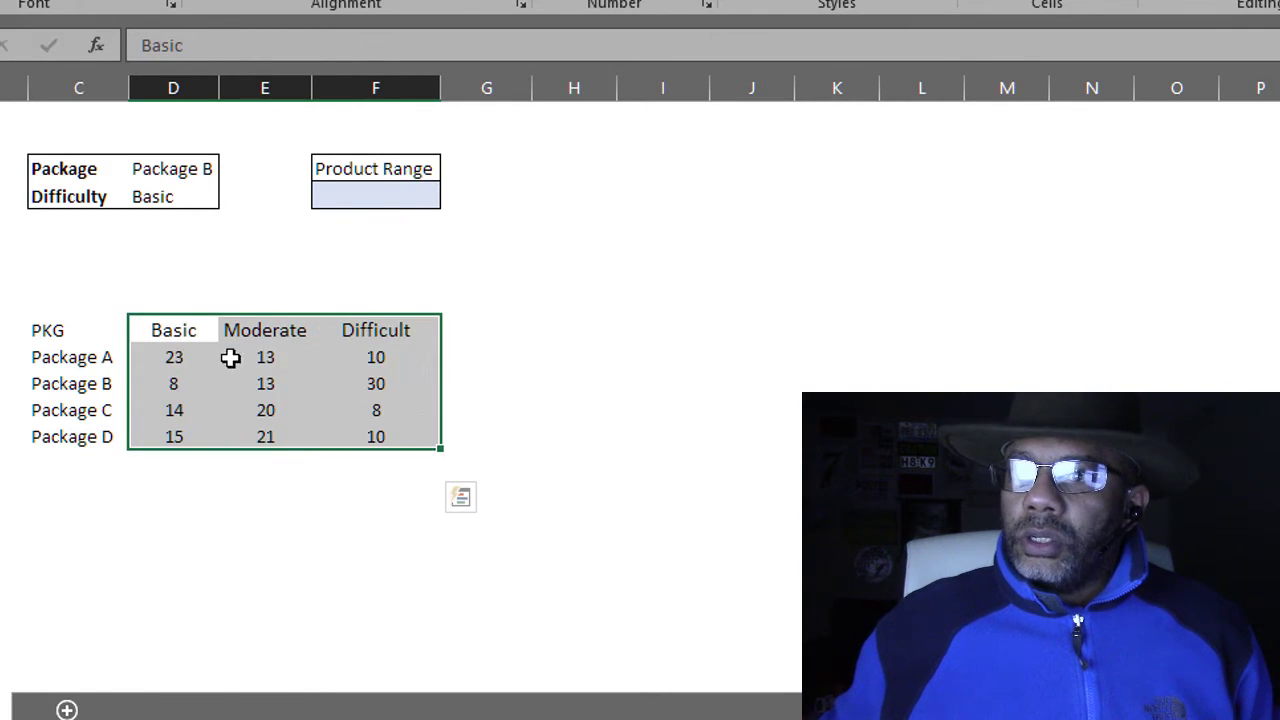
pyautogui.click(258, 383)
pyautogui.click(199, 390)
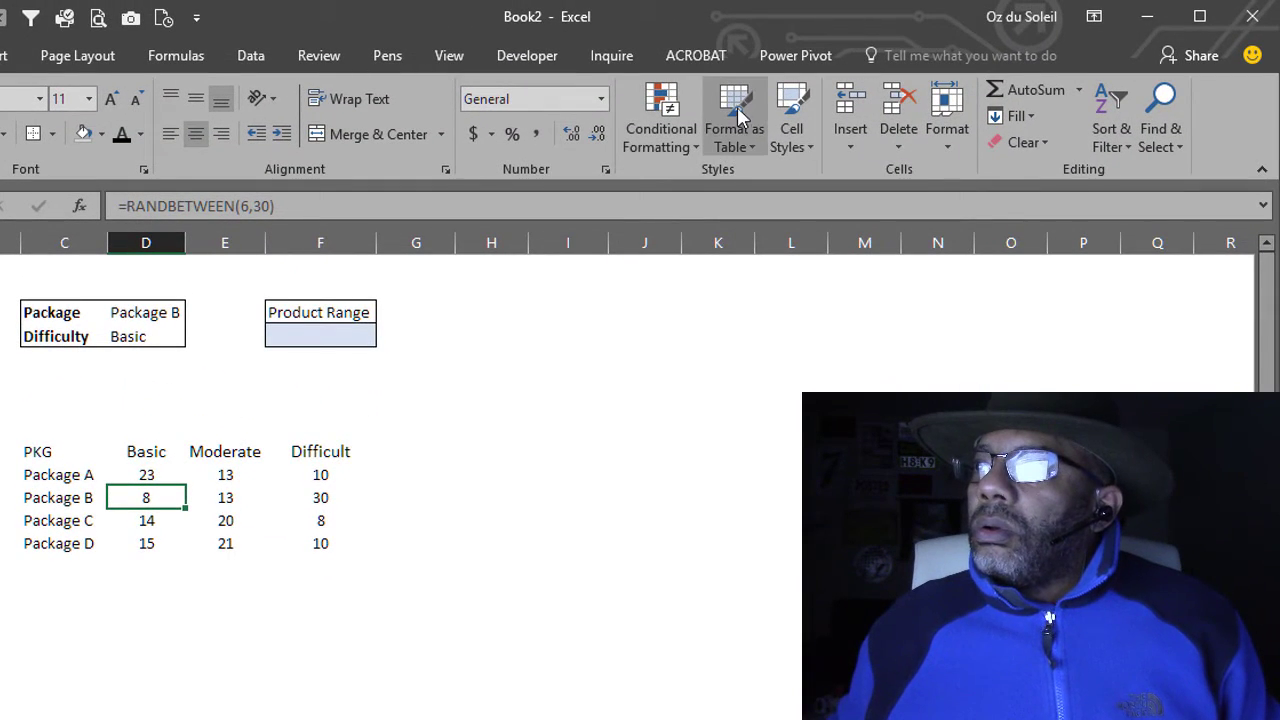
pyautogui.click(745, 150)
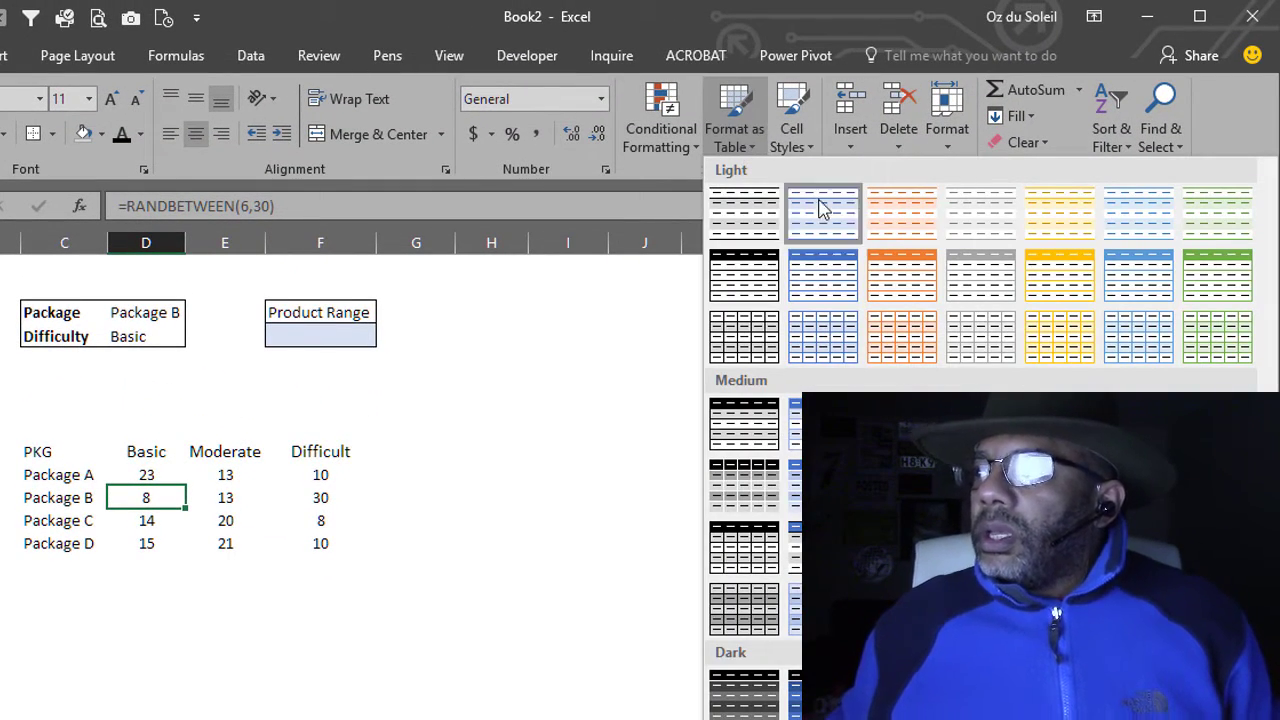
pyautogui.click(1222, 288)
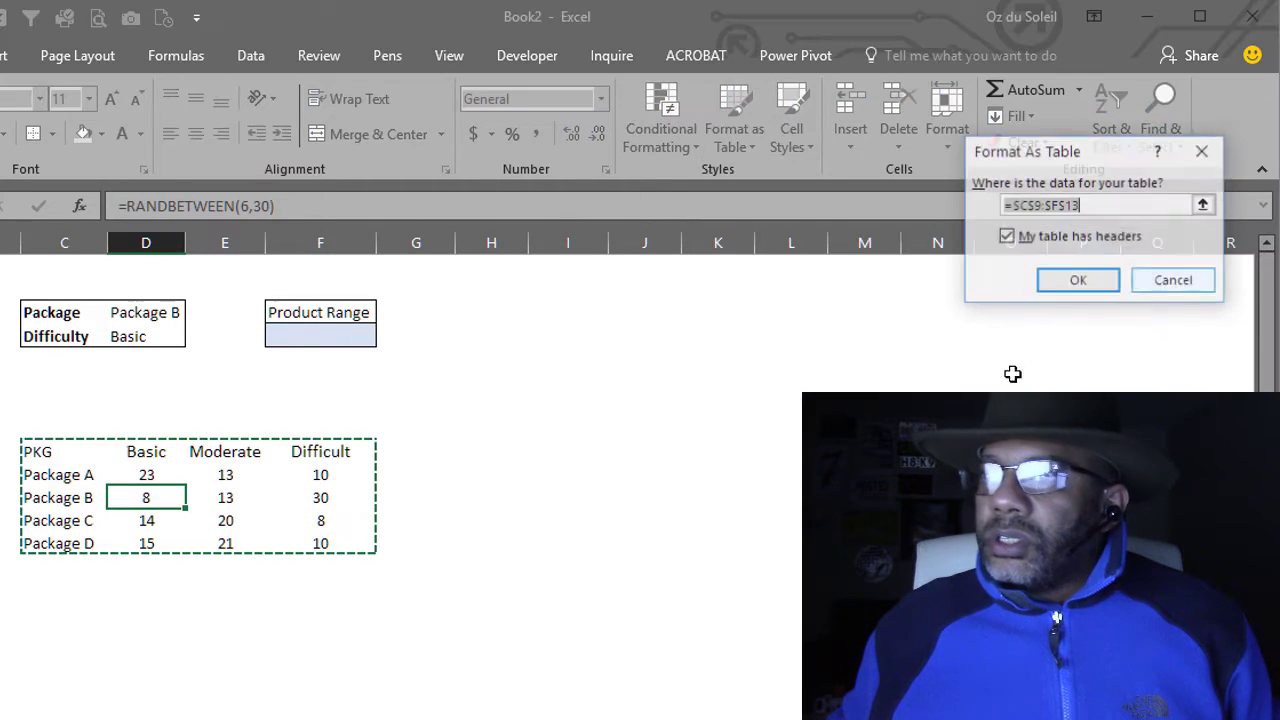
pyautogui.click(1076, 282)
pyautogui.click(236, 496)
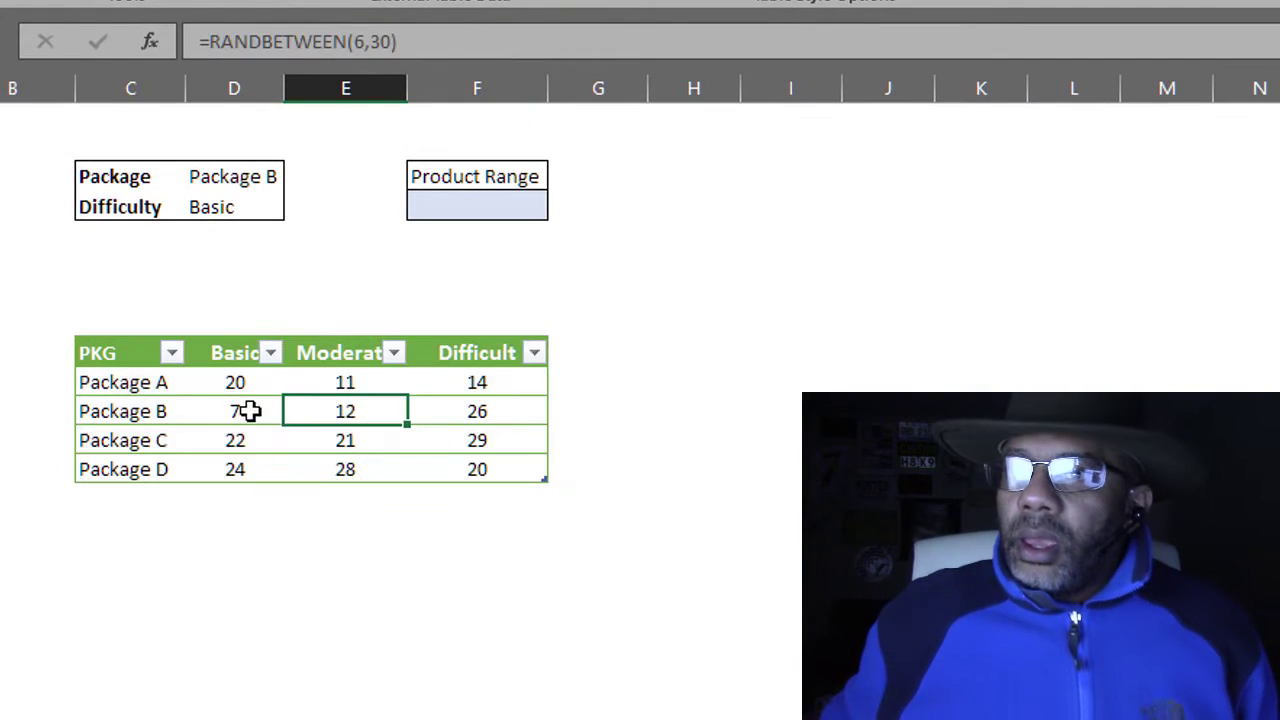
# - Replace the random formulas with pasted fixed values and remove the header filter arrows
pyautogui.moveTo(212, 383); pyautogui.dragTo(466, 463)
pyautogui.rightClick(440, 439)
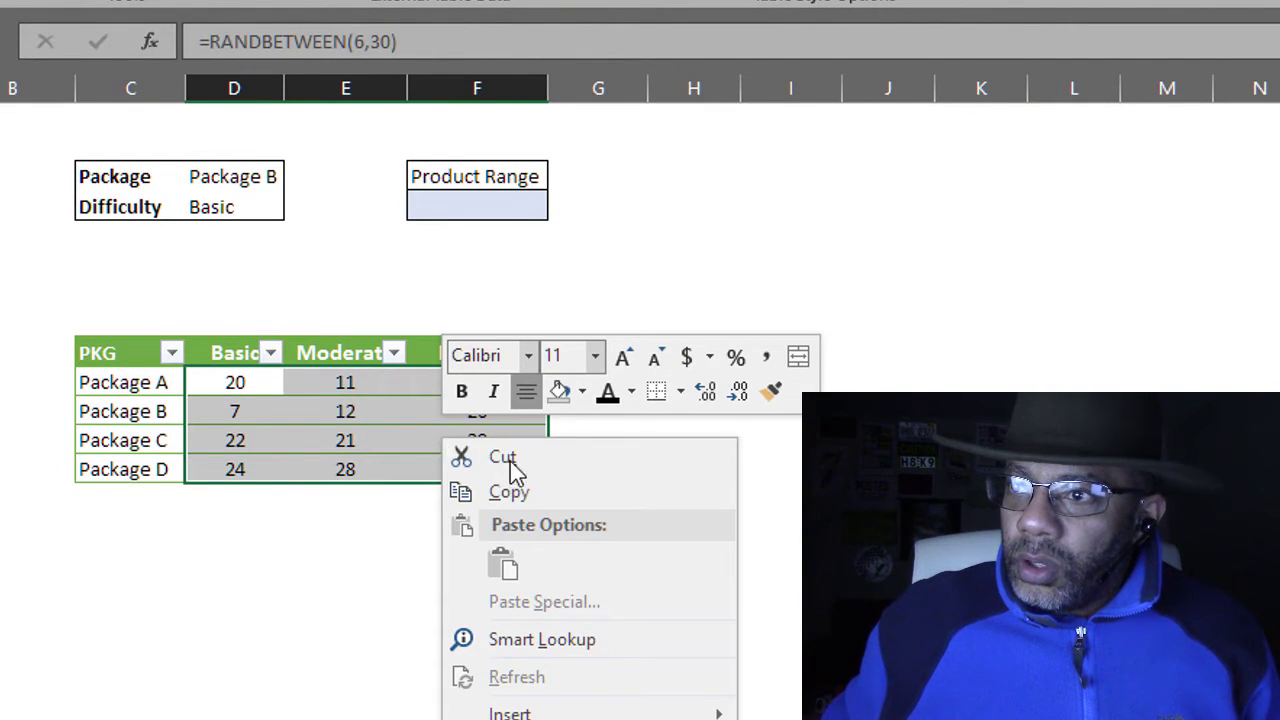
pyautogui.press('Escape')
pyautogui.hotkey('ctrl', 'c')
pyautogui.rightClick(449, 428)
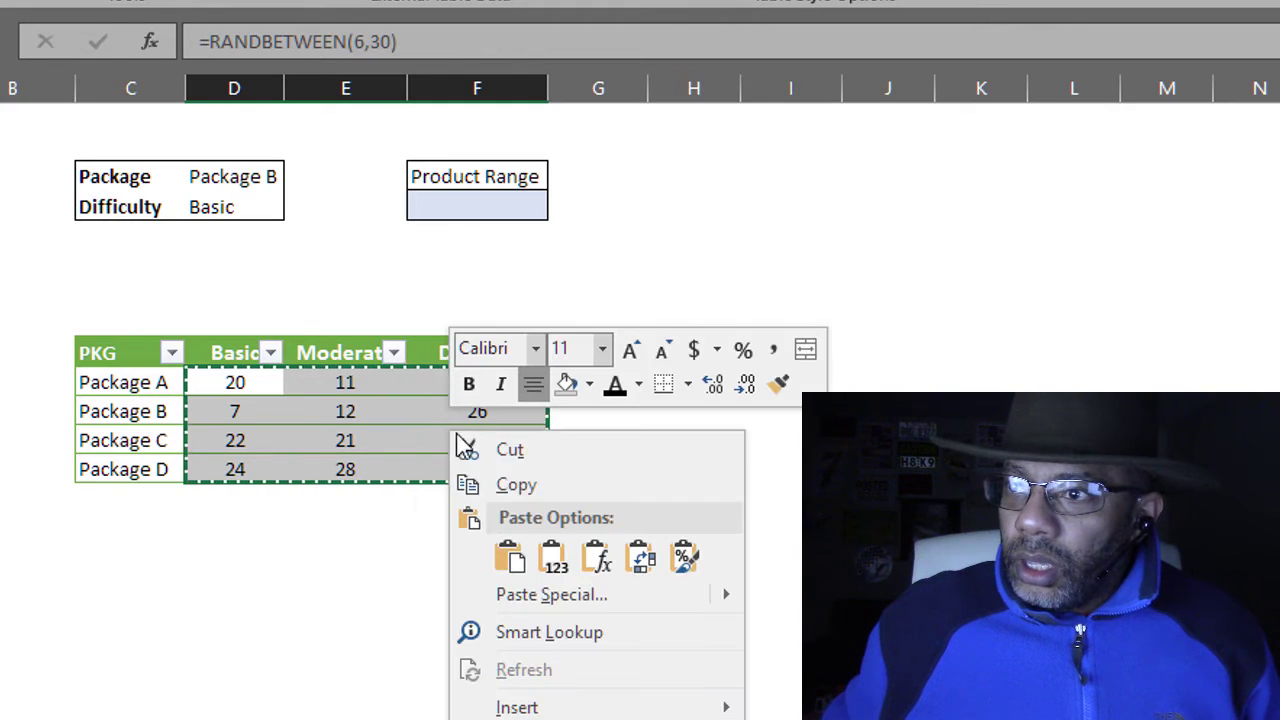
pyautogui.click(555, 553)
pyautogui.click(290, 412)
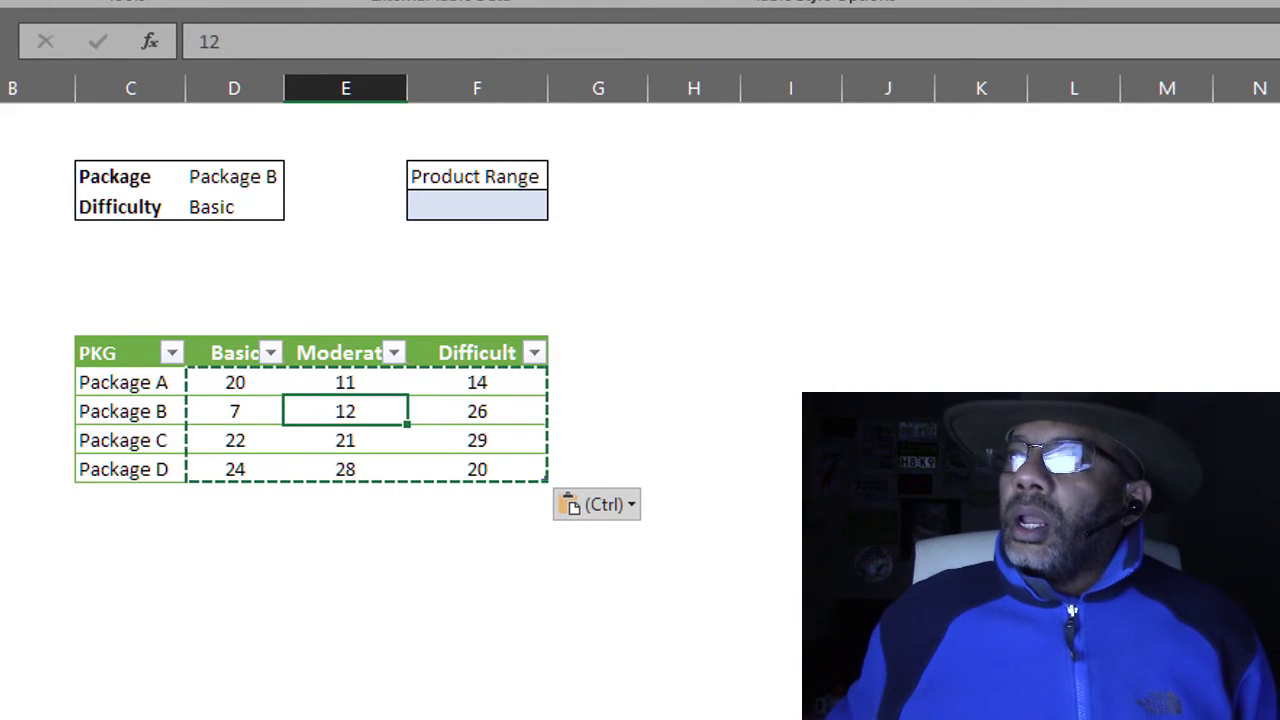
pyautogui.hotkey('ctrl', 'shift', 'l')
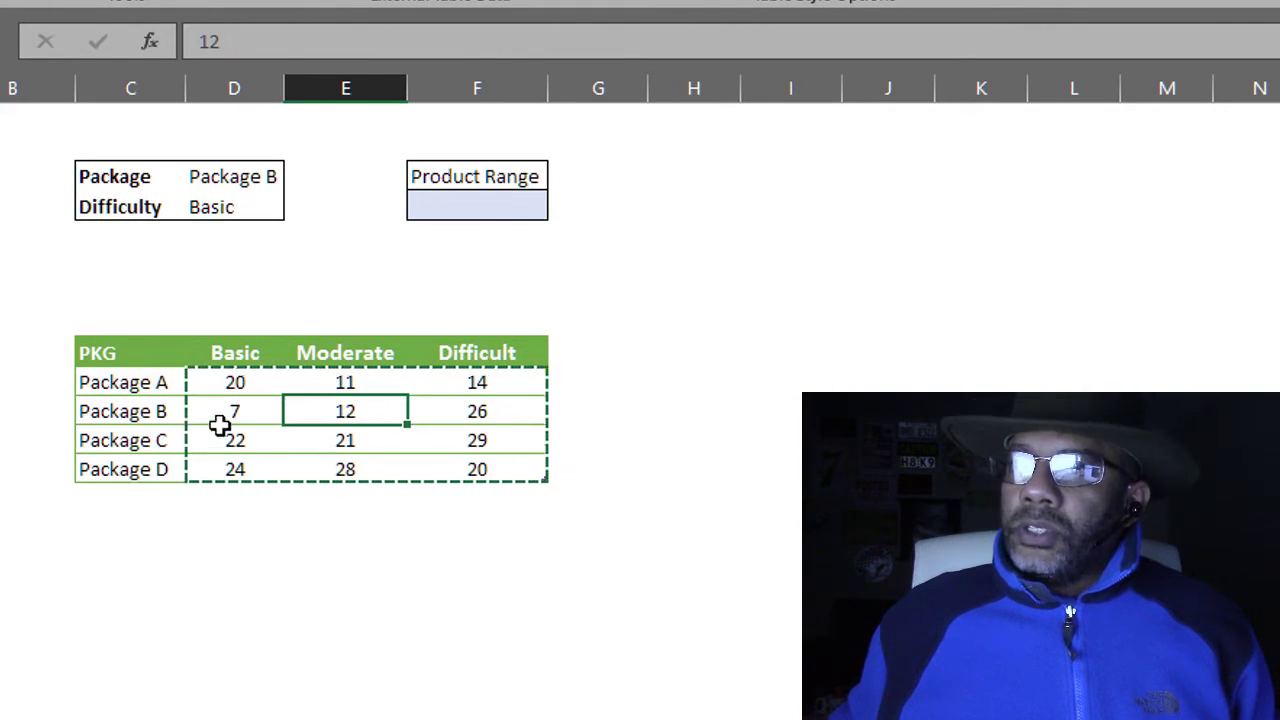
pyautogui.click(245, 418)
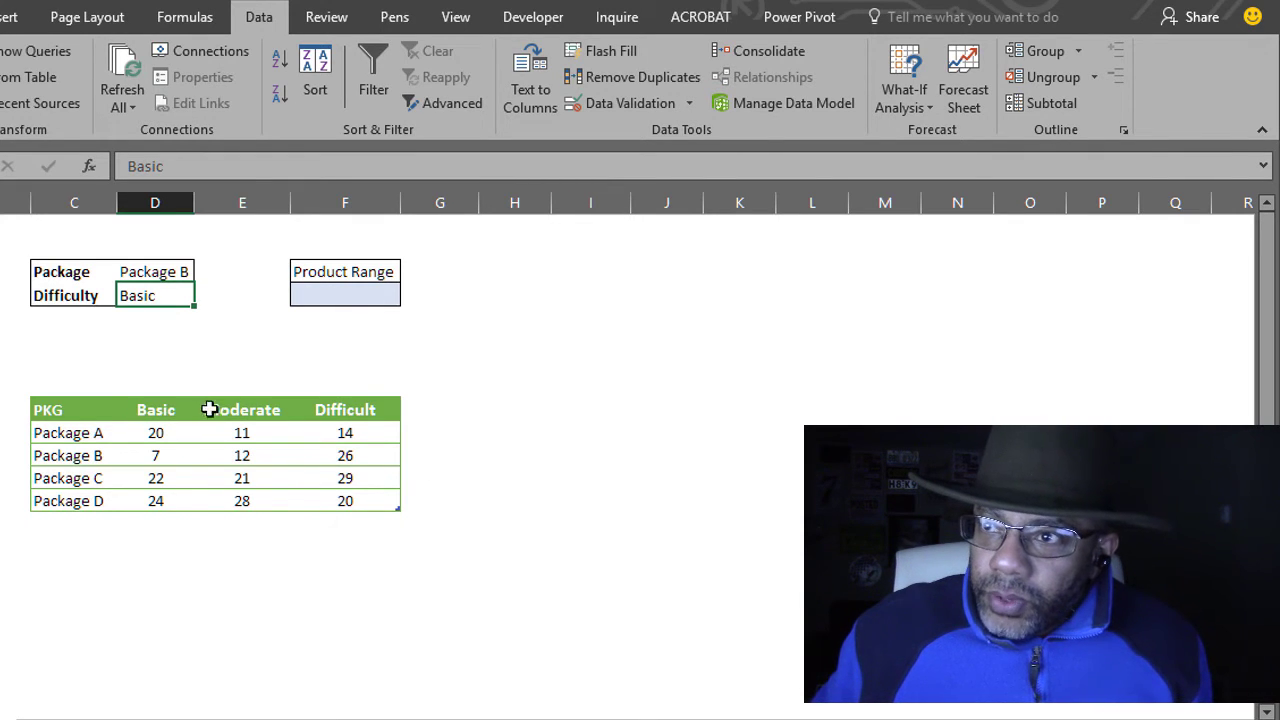
# - Give the Difficulty cell a list dropdown sourced from the Basic–Difficult headers, =$D$9:$F$9
pyautogui.click(689, 103)
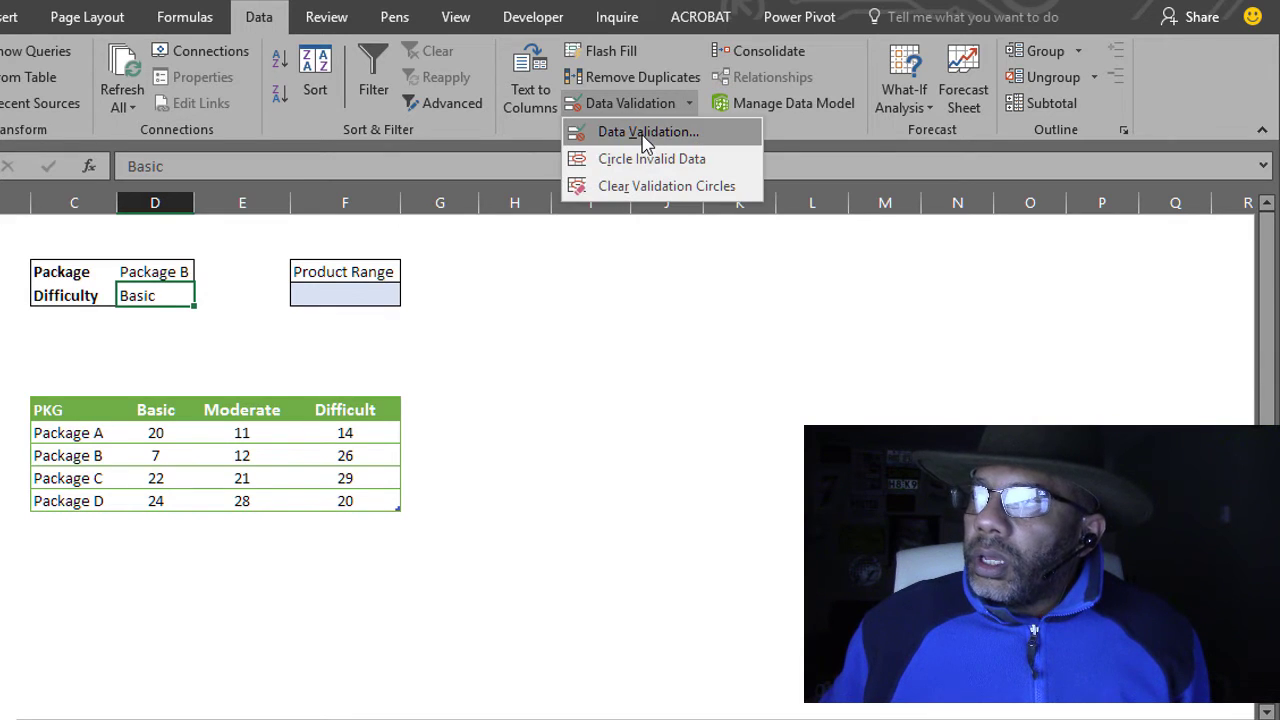
pyautogui.click(648, 138)
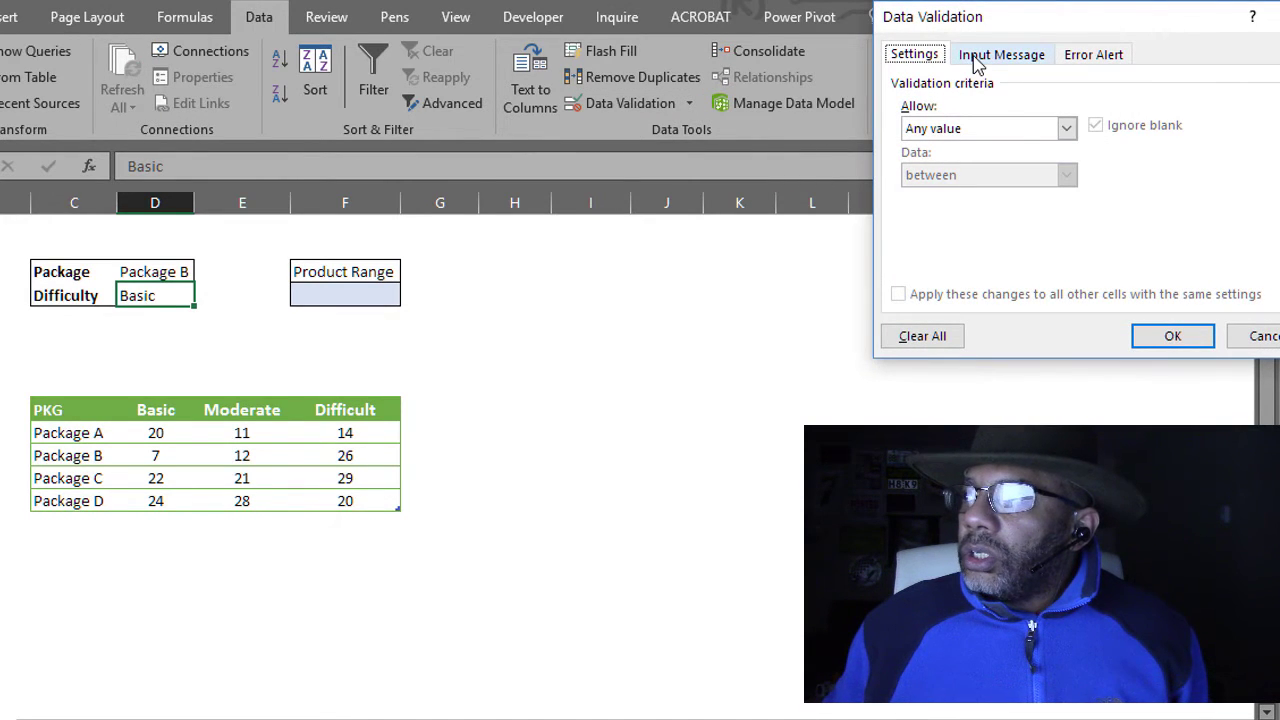
pyautogui.click(1066, 128)
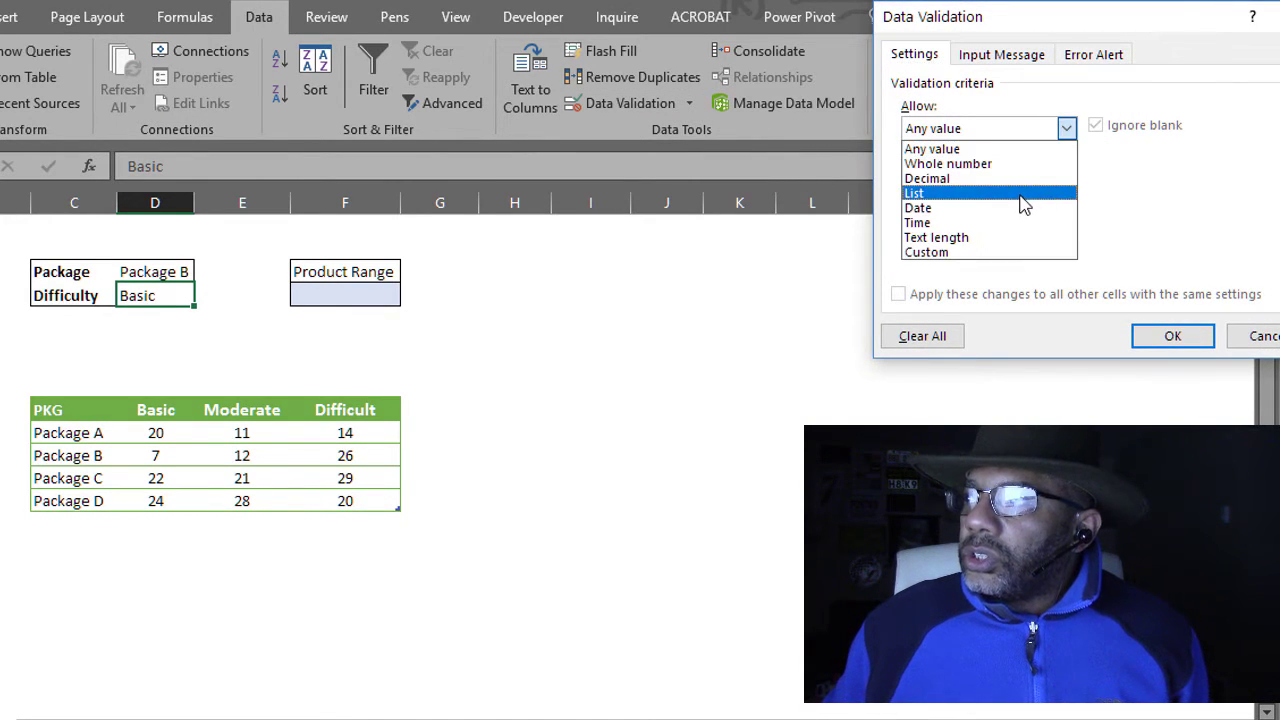
pyautogui.click(1030, 193)
pyautogui.click(1096, 125)
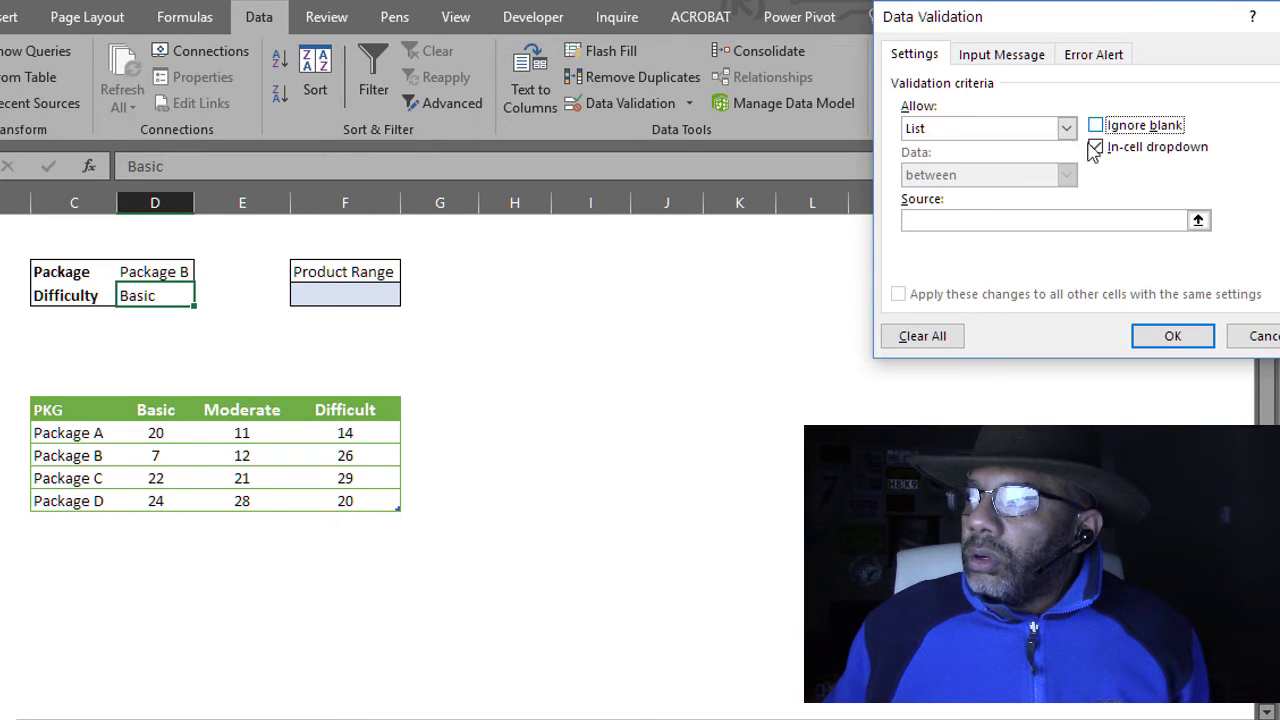
pyautogui.click(954, 223)
pyautogui.moveTo(147, 408); pyautogui.dragTo(345, 409)
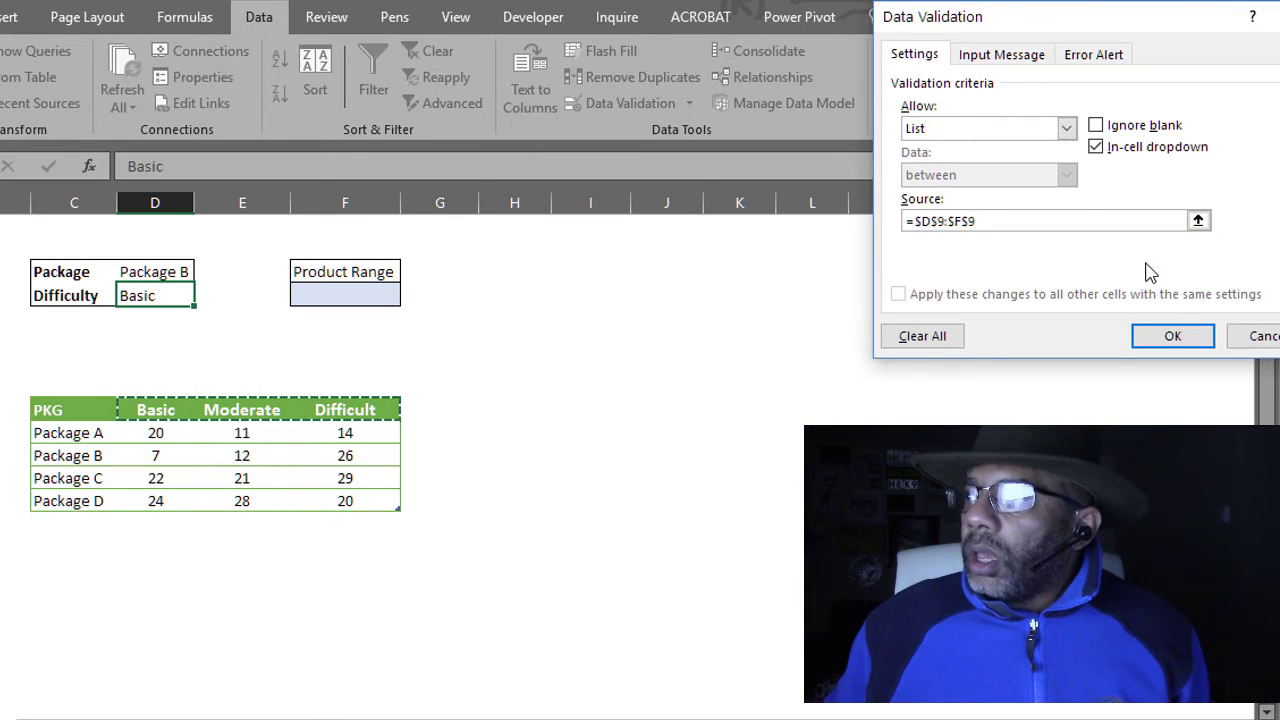
pyautogui.click(1172, 337)
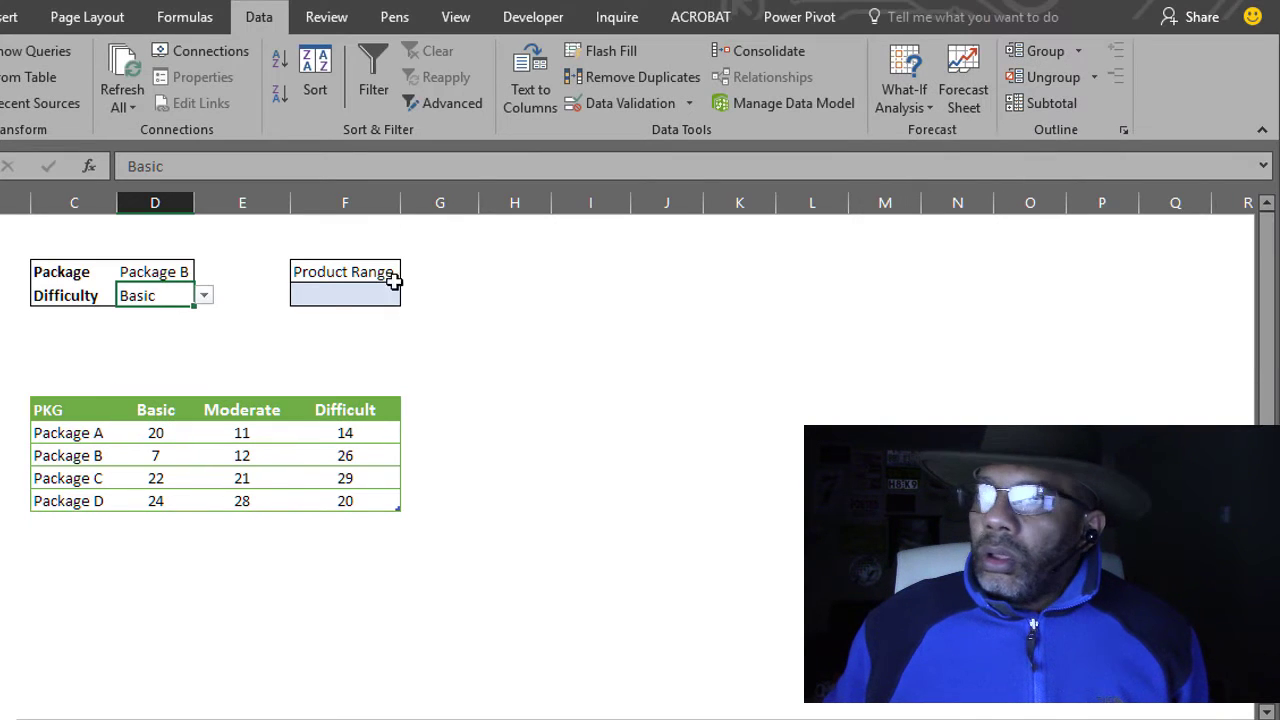
pyautogui.click(204, 297)
pyautogui.click(204, 297)
# - Give the Package cell a list dropdown of Package A–D, sourced from =$C$10:$C$13
pyautogui.click(155, 272)
pyautogui.click(640, 104)
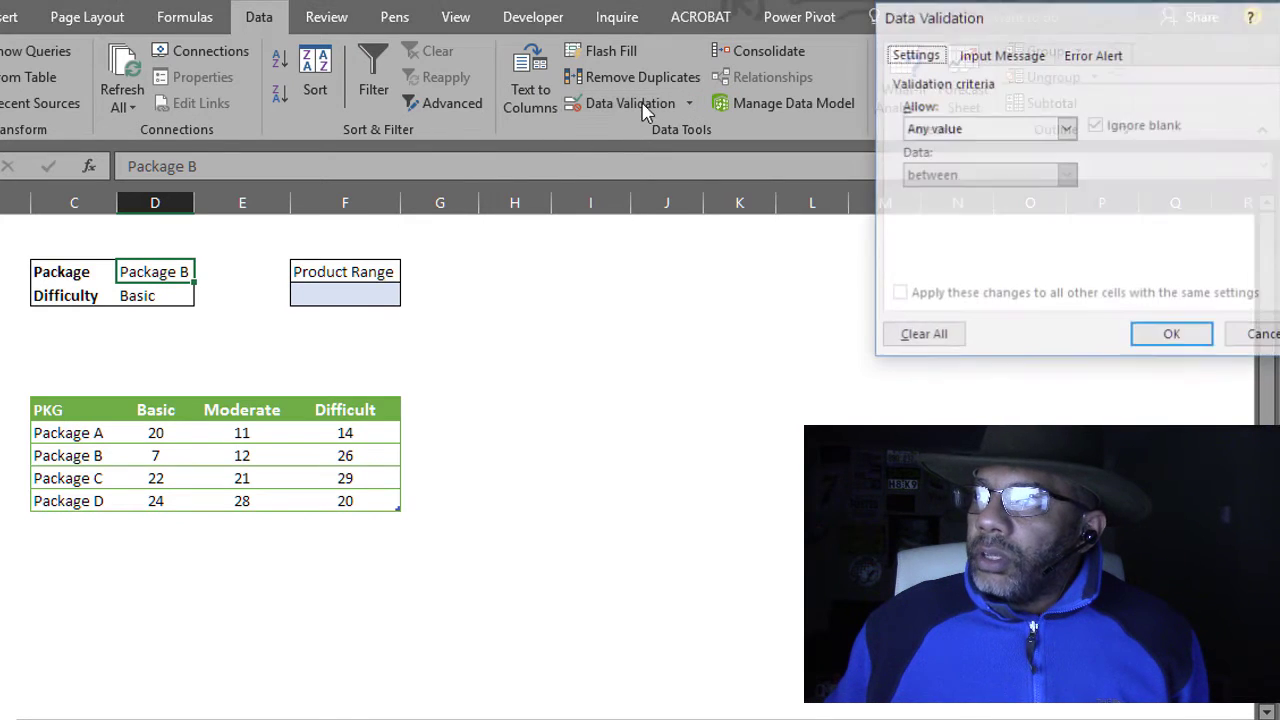
pyautogui.click(928, 130)
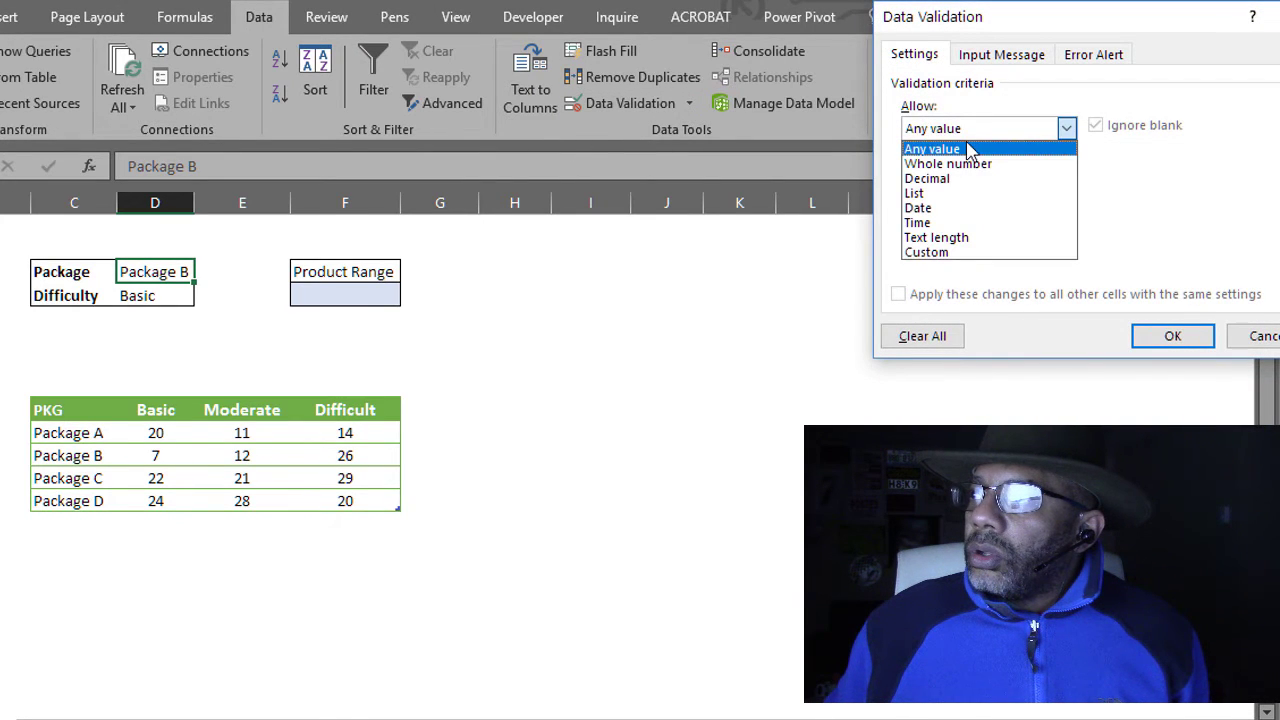
pyautogui.click(967, 150)
pyautogui.moveTo(980, 30); pyautogui.dragTo(649, 89)
pyautogui.click(736, 187)
pyautogui.click(690, 249)
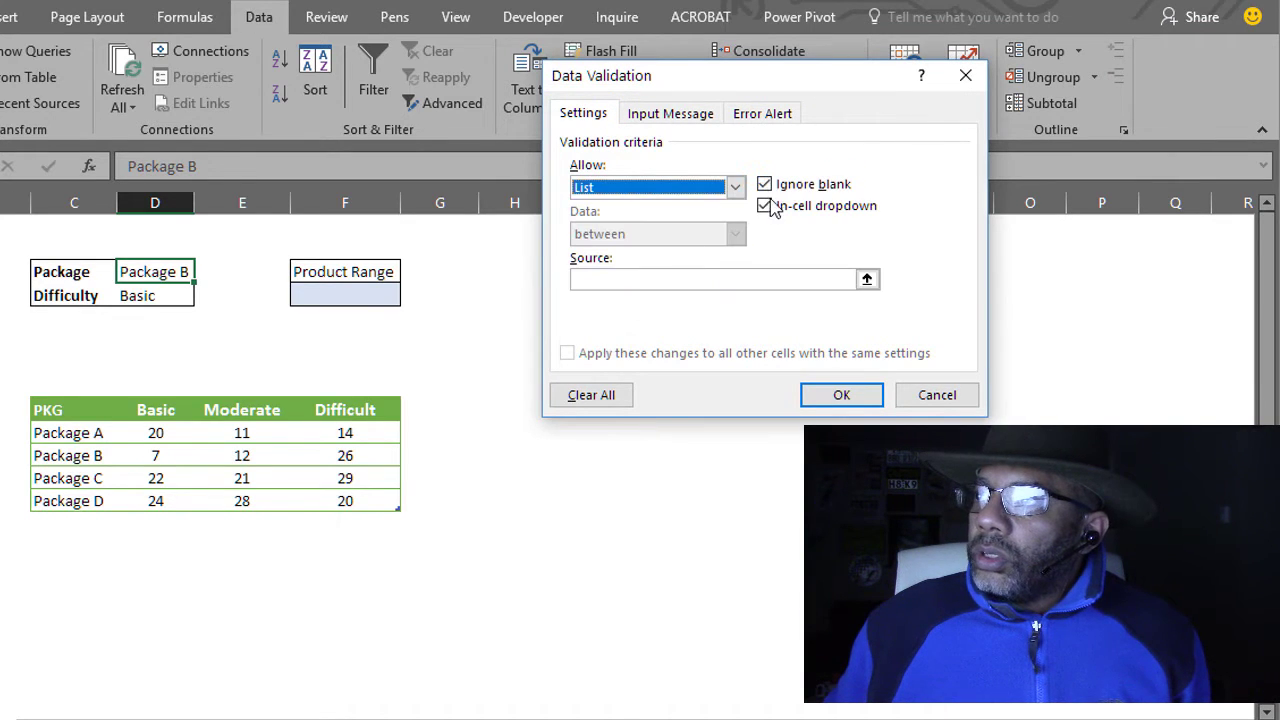
pyautogui.click(775, 189)
pyautogui.click(640, 281)
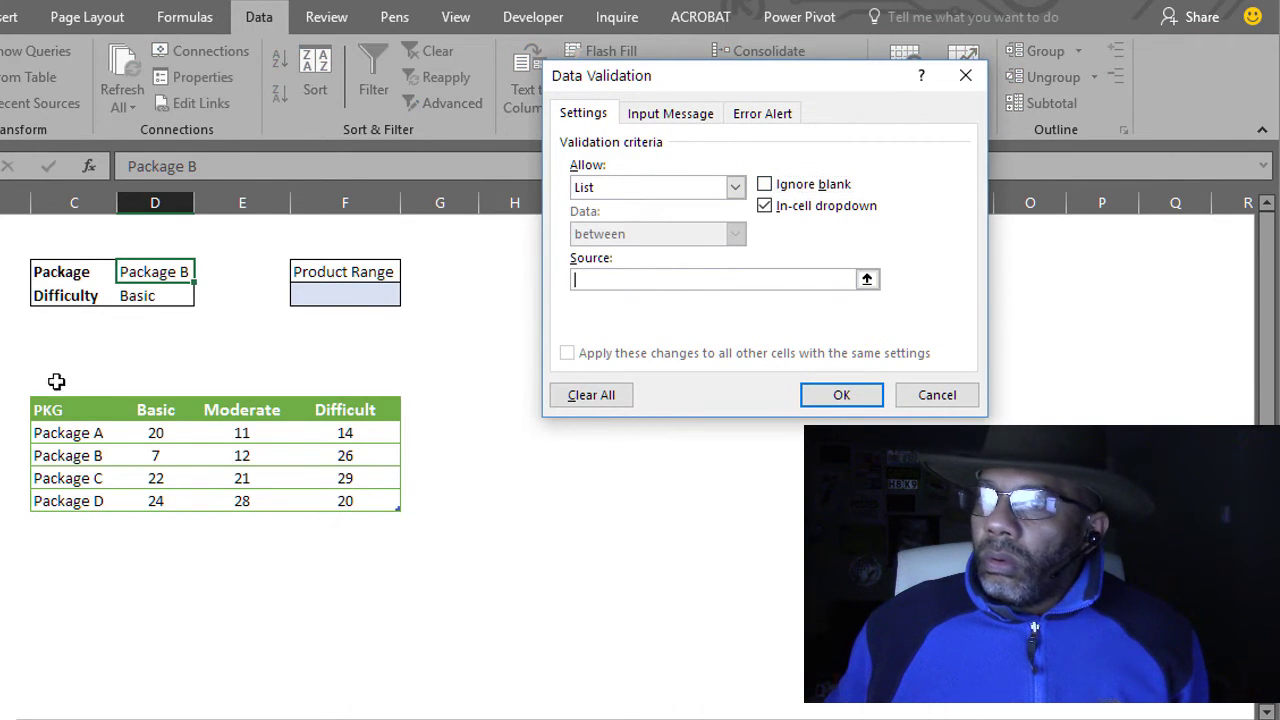
pyautogui.moveTo(80, 433); pyautogui.dragTo(65, 502)
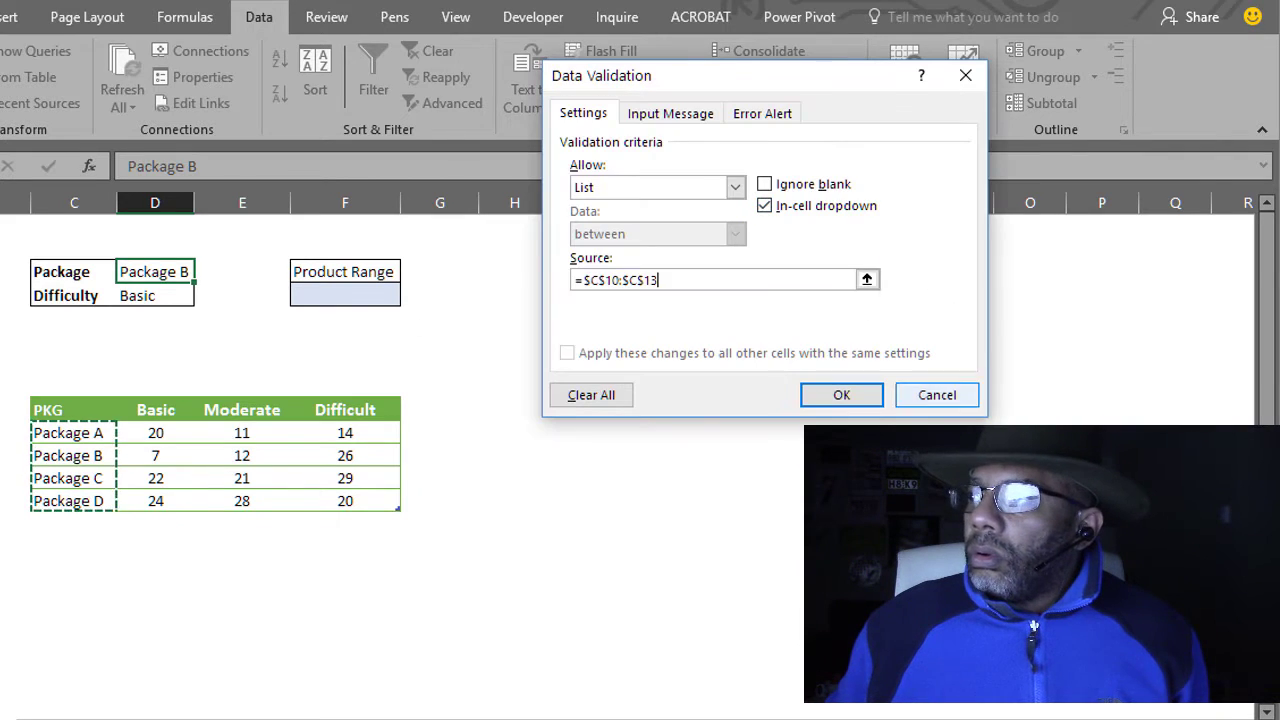
pyautogui.click(842, 395)
pyautogui.click(203, 272)
pyautogui.click(203, 272)
pyautogui.click(366, 360)
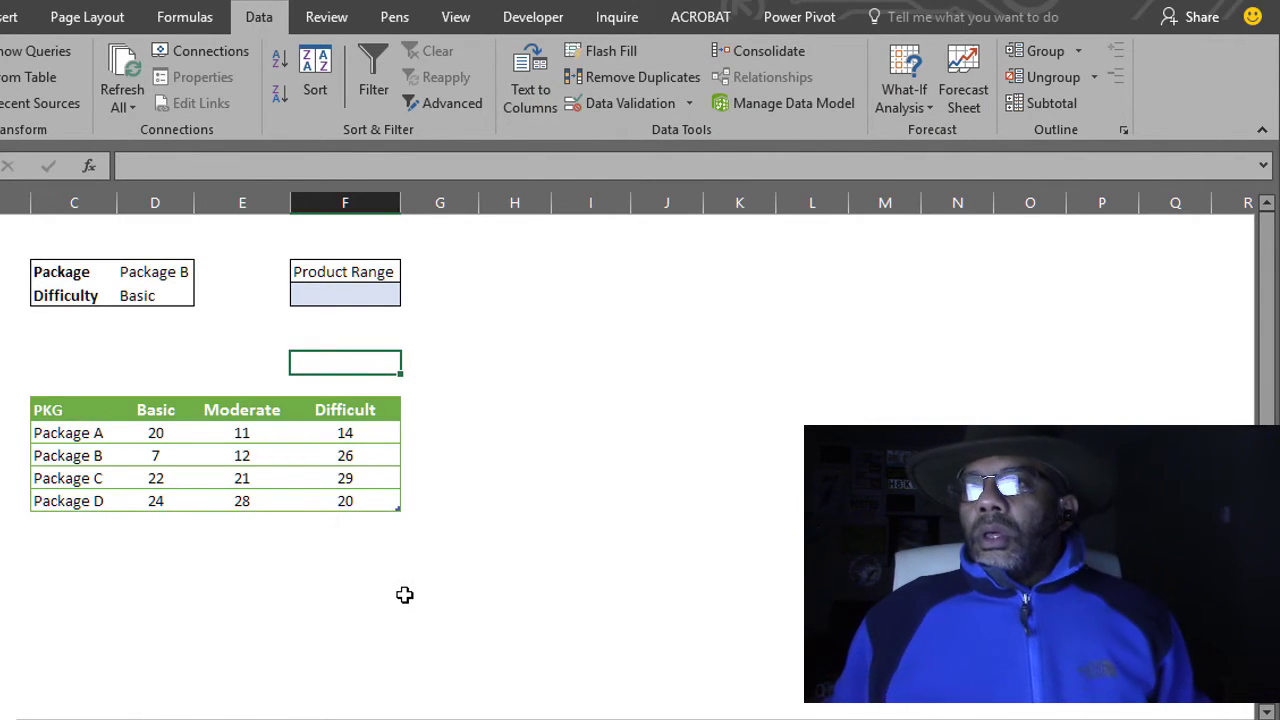
# - Choose Package C as the package and begin an =INDEX( formula in Product Range
pyautogui.click(190, 272)
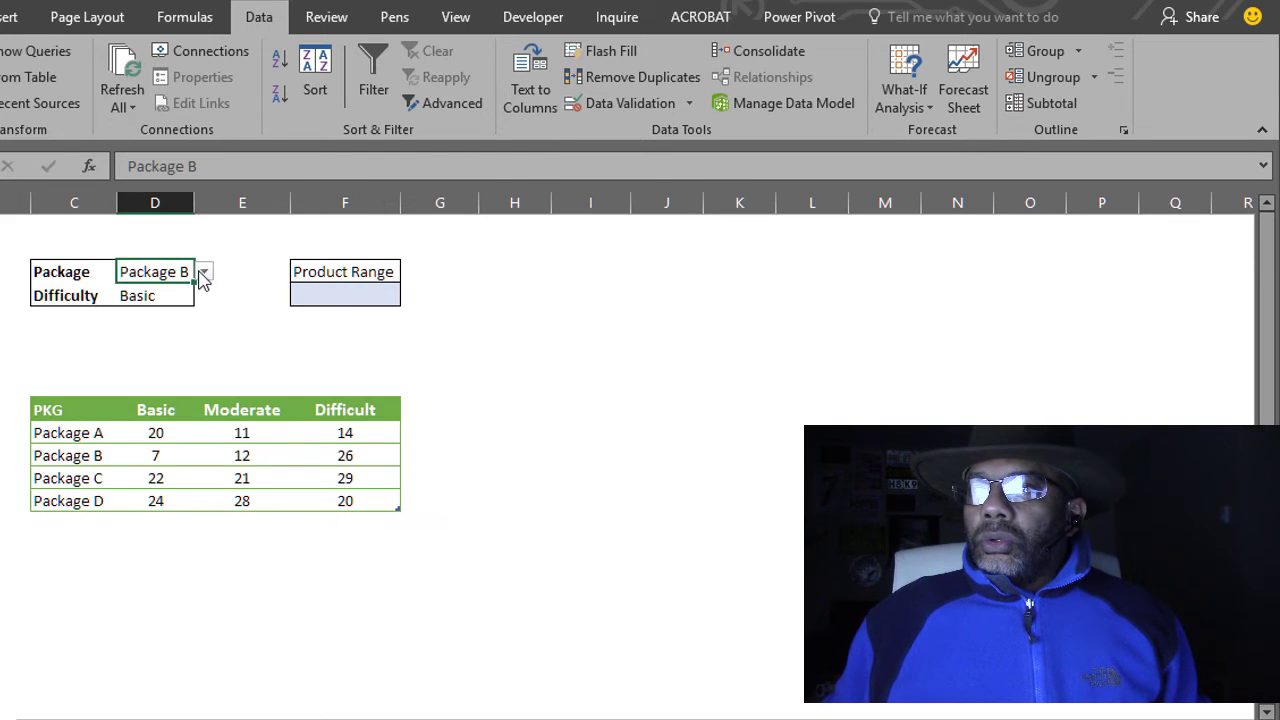
pyautogui.click(203, 274)
pyautogui.click(190, 318)
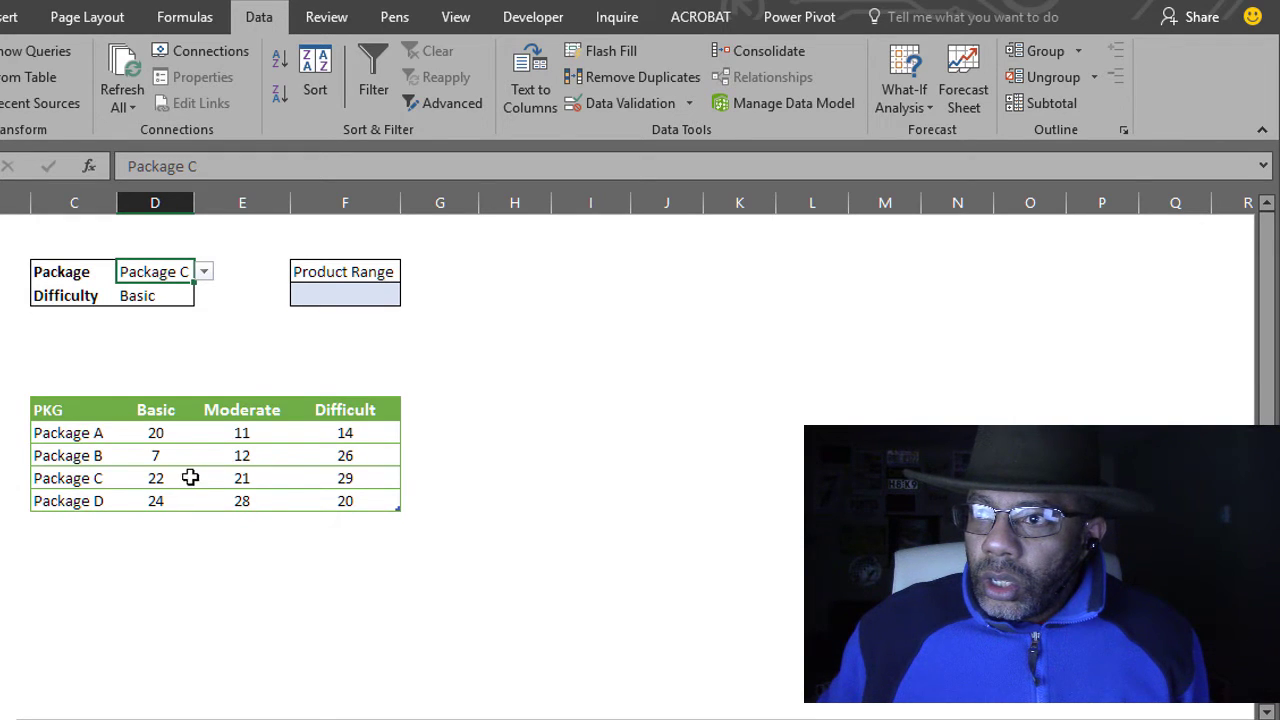
pyautogui.click(343, 294)
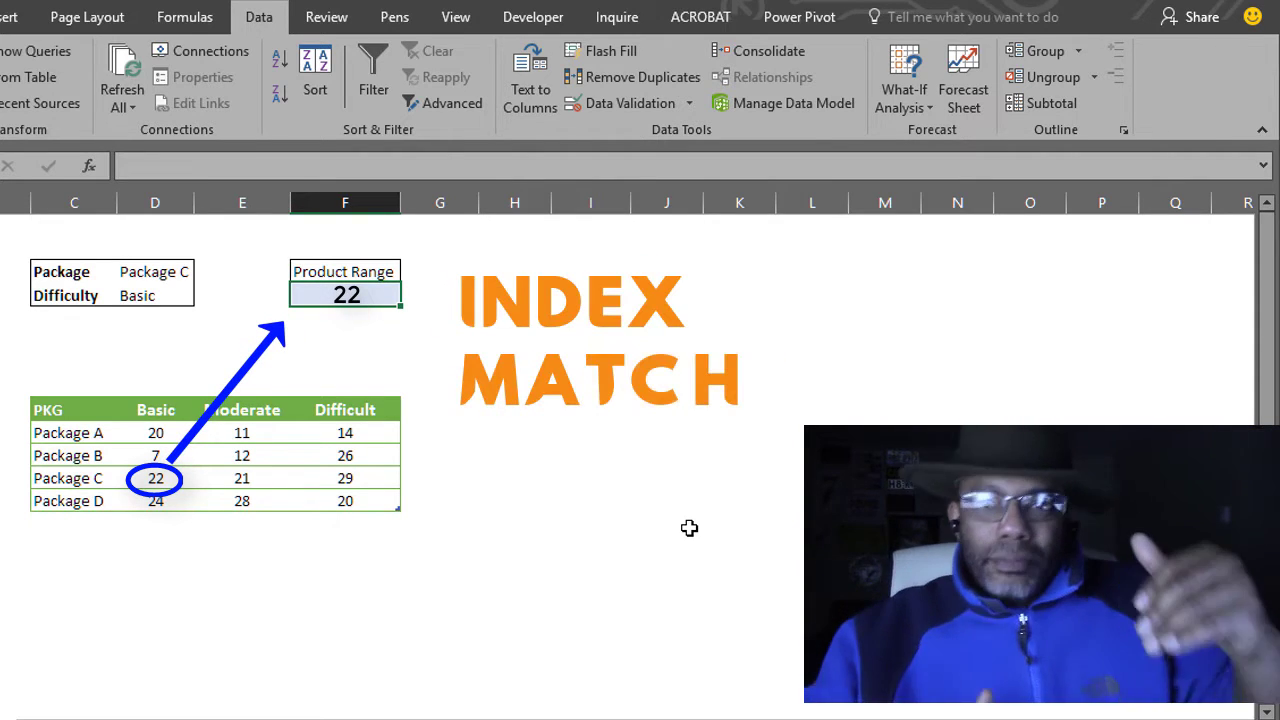
pyautogui.write('=')
pyautogui.write('index(')
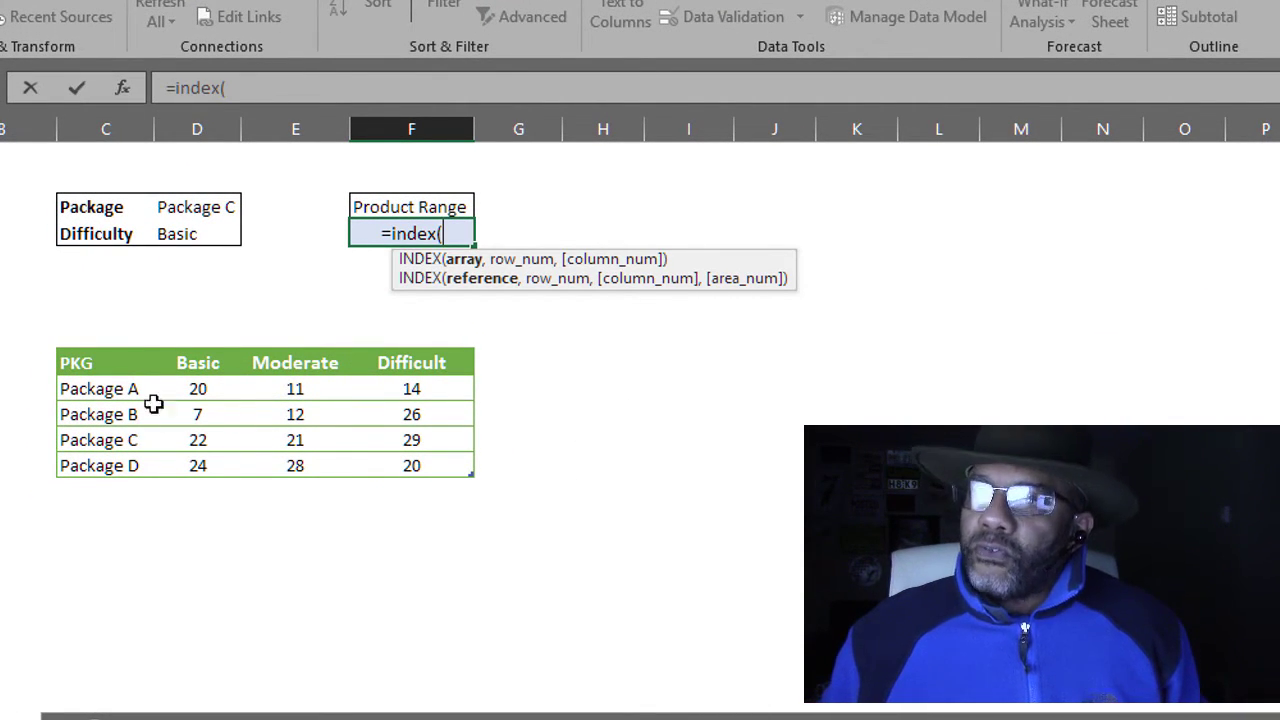
# - Set the INDEX array to the Basic–Difficult values, with row MATCH(D3, Table1[PKG], 0)
pyautogui.moveTo(190, 388); pyautogui.dragTo(399, 461)
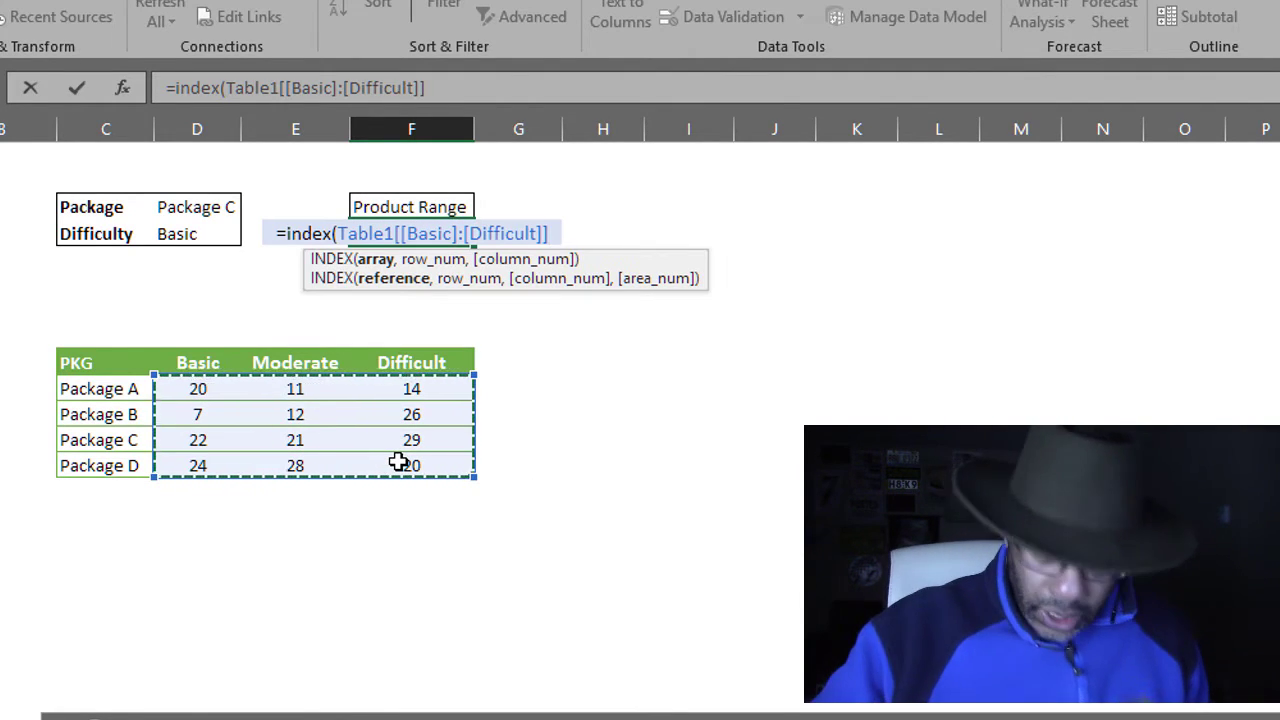
pyautogui.write(',')
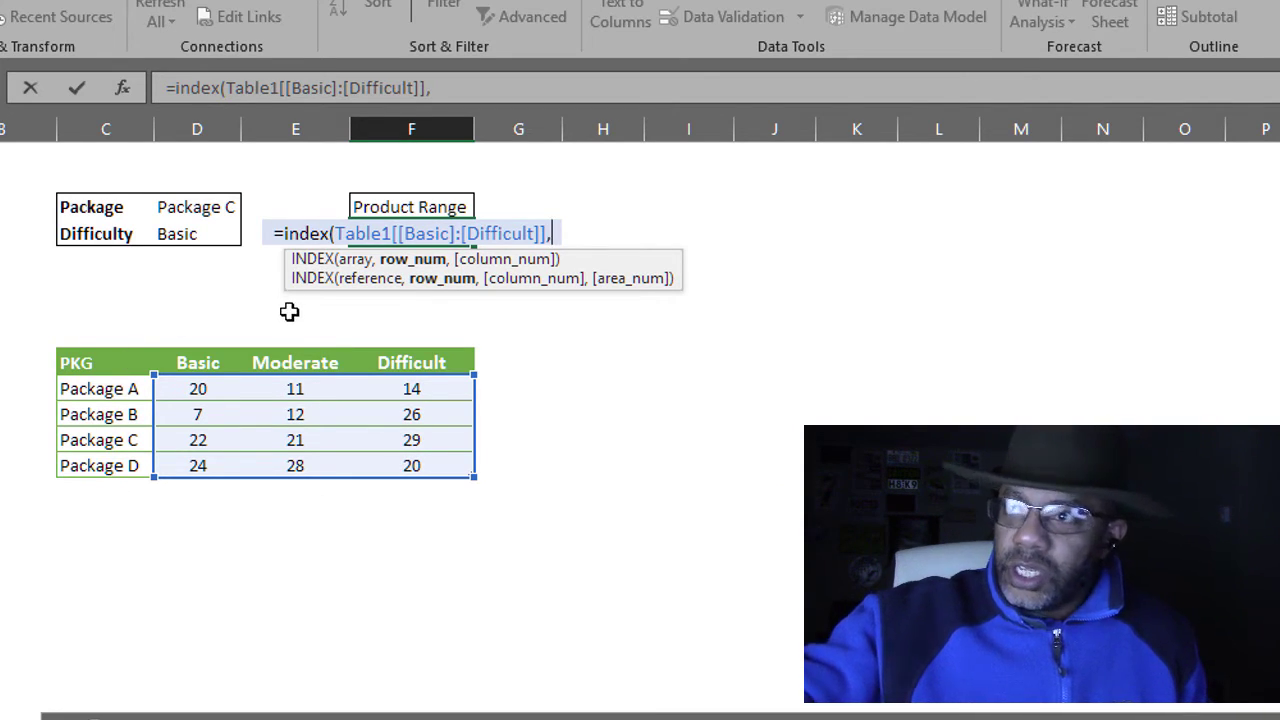
pyautogui.write('m')
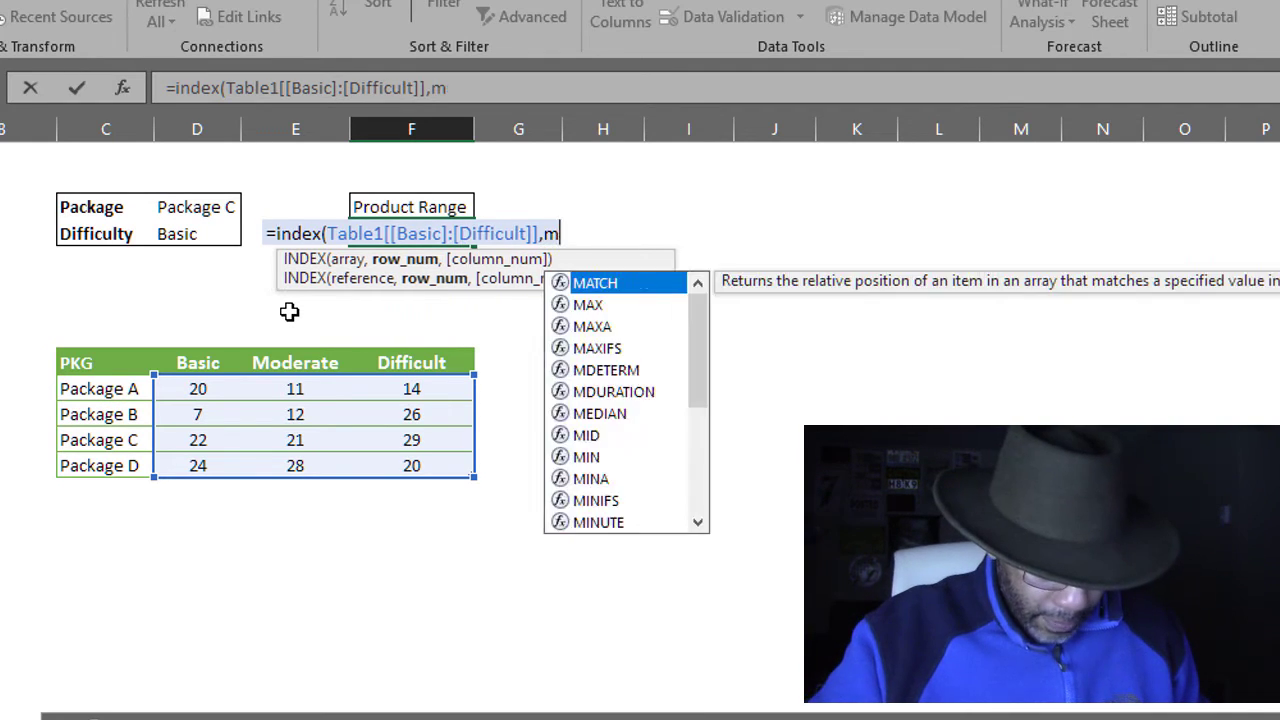
pyautogui.write('atch(')
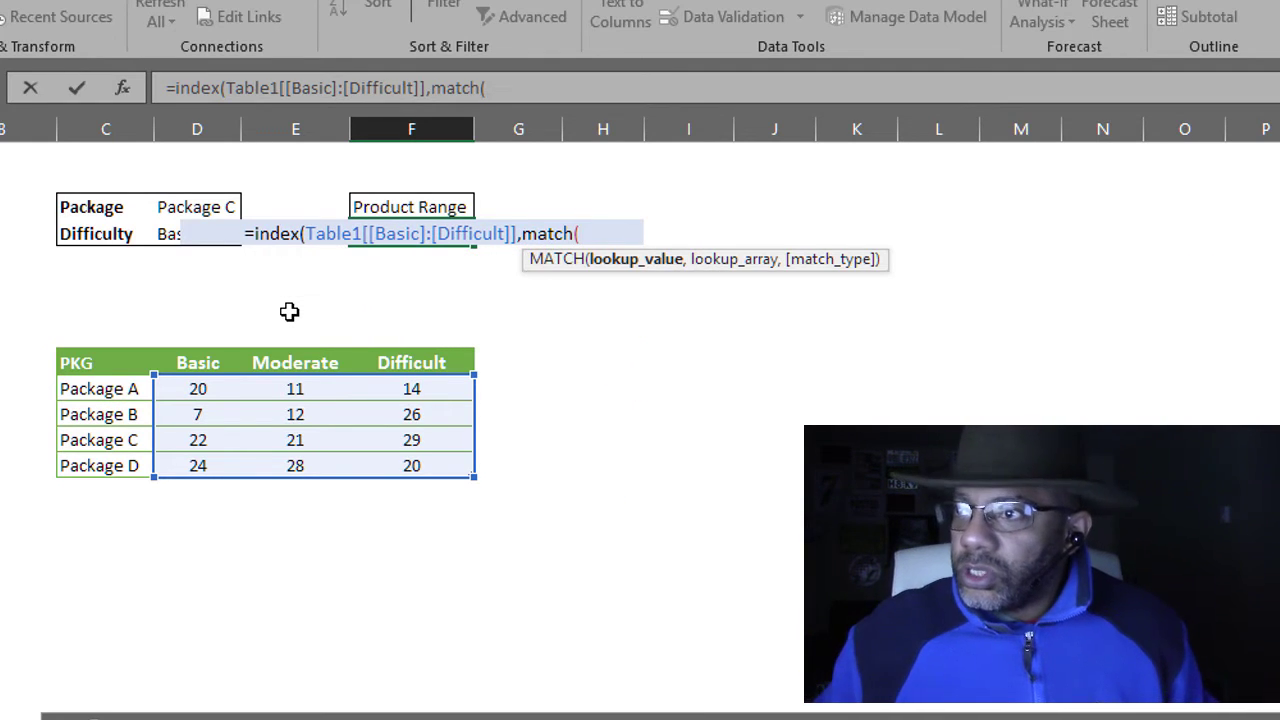
pyautogui.click(193, 207)
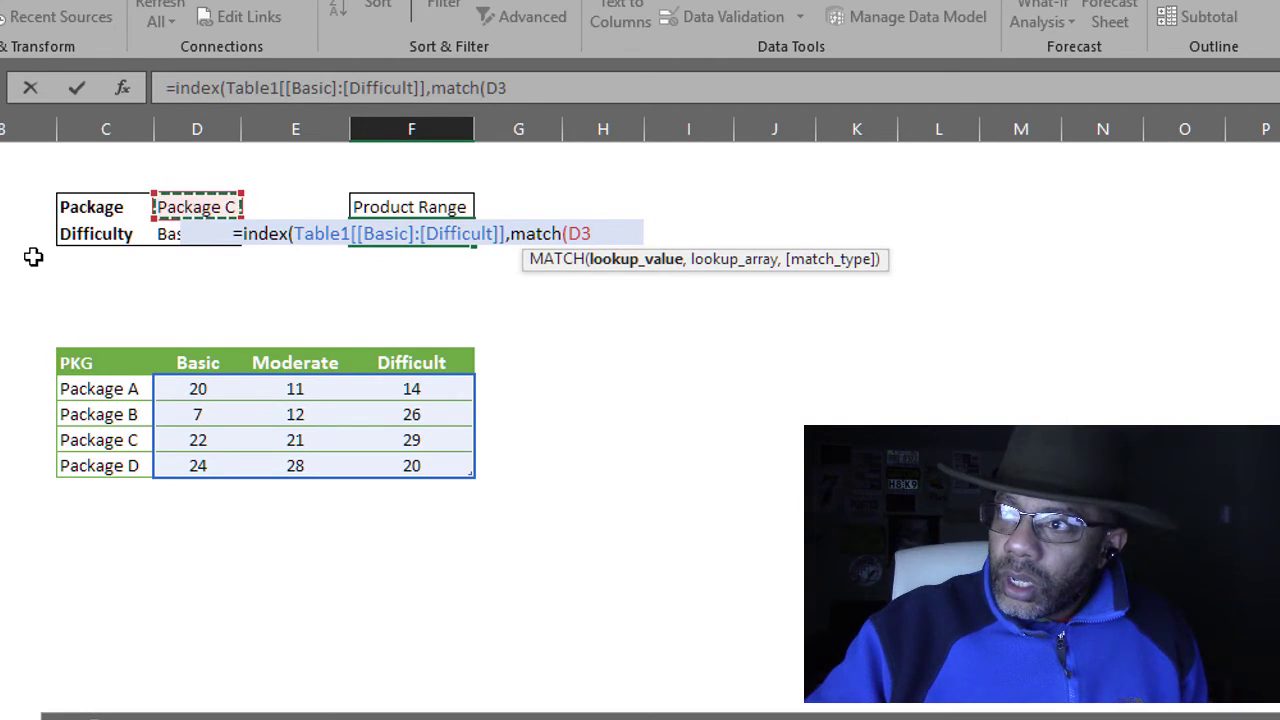
pyautogui.write(',')
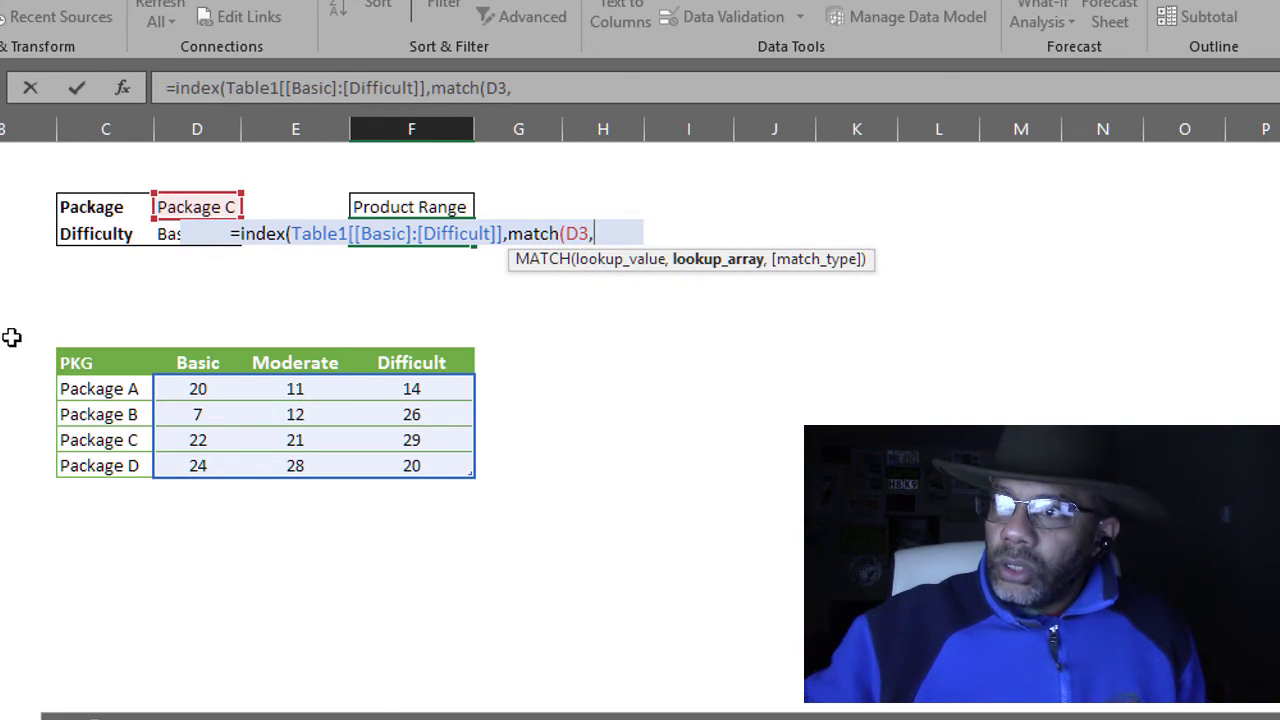
pyautogui.moveTo(115, 389); pyautogui.dragTo(117, 468)
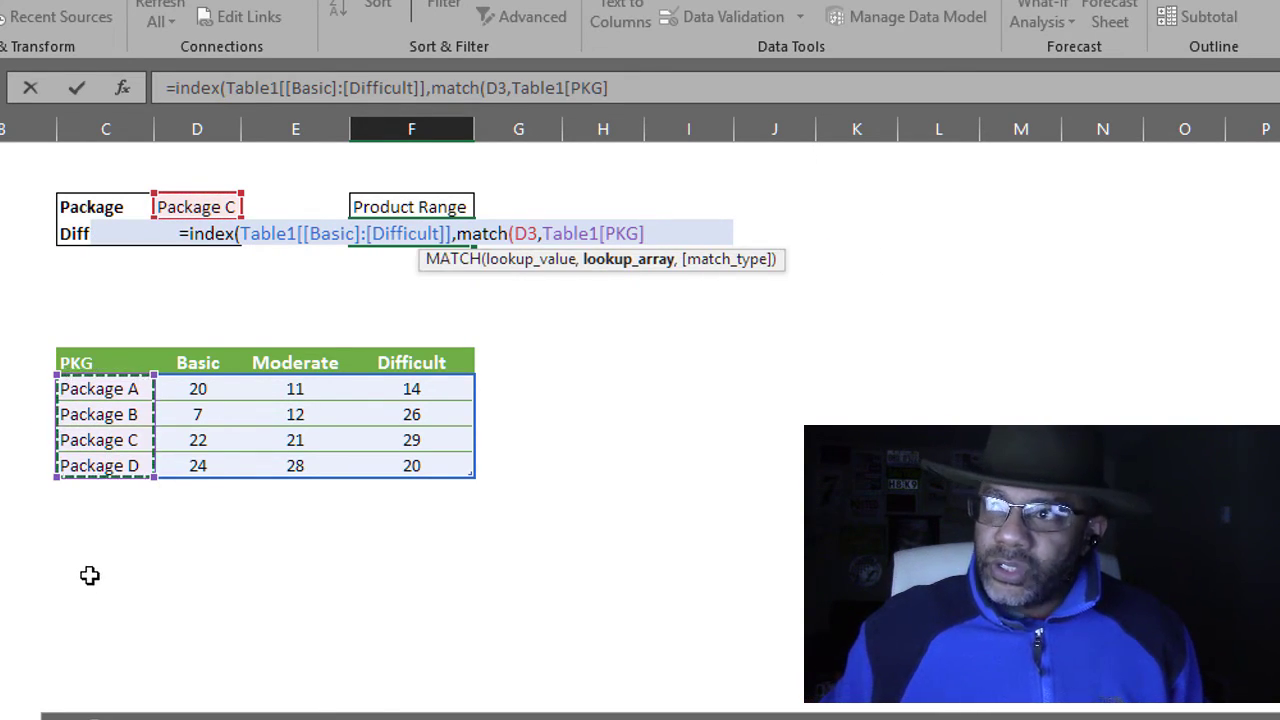
pyautogui.write(',')
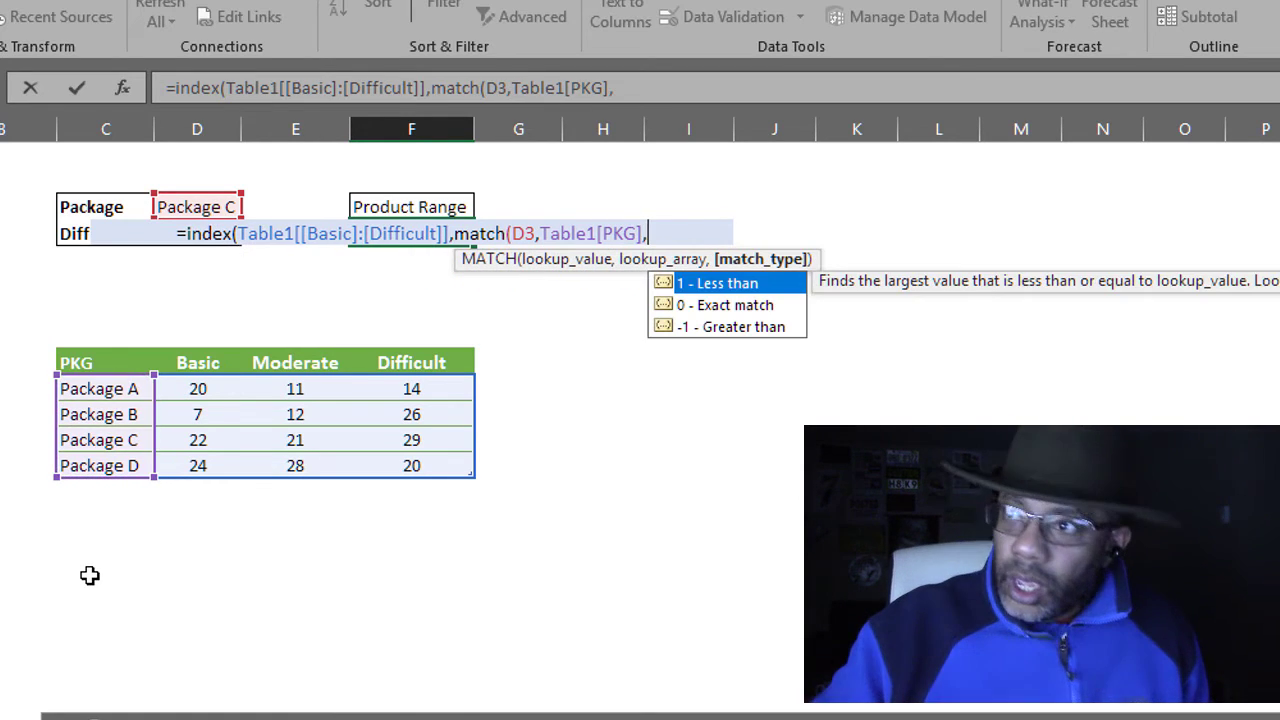
pyautogui.write('0')
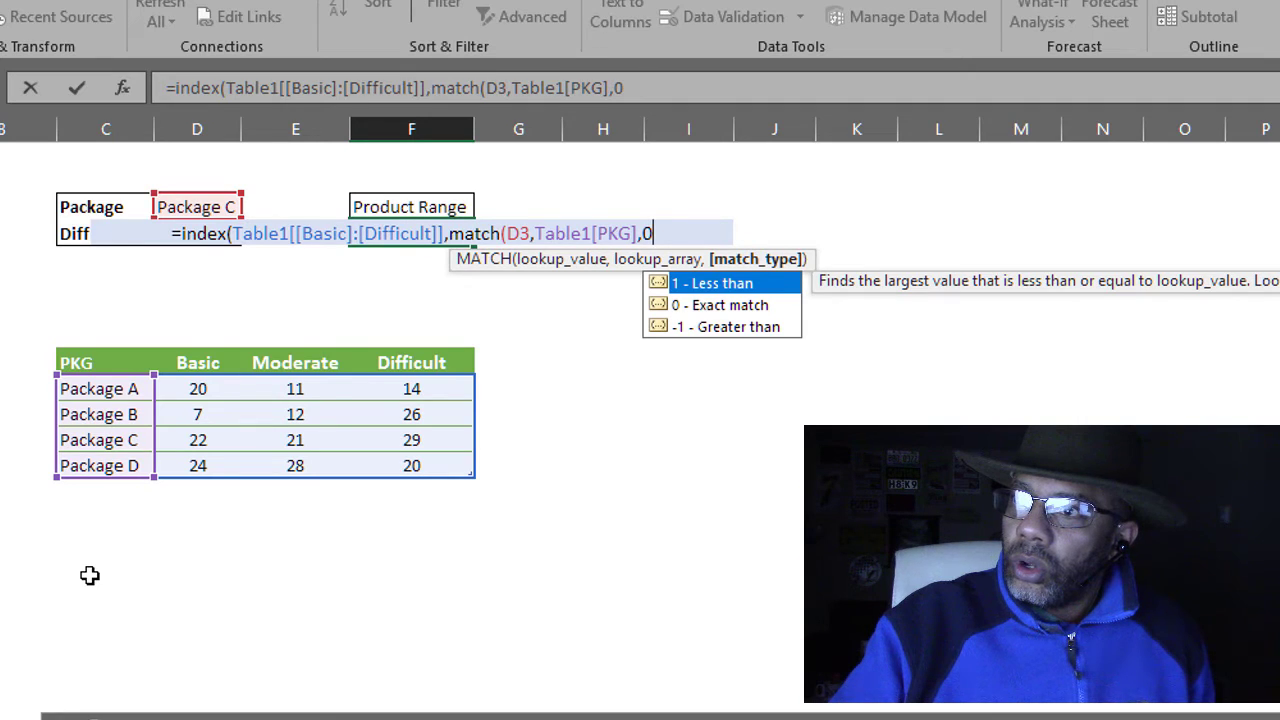
pyautogui.write(')')
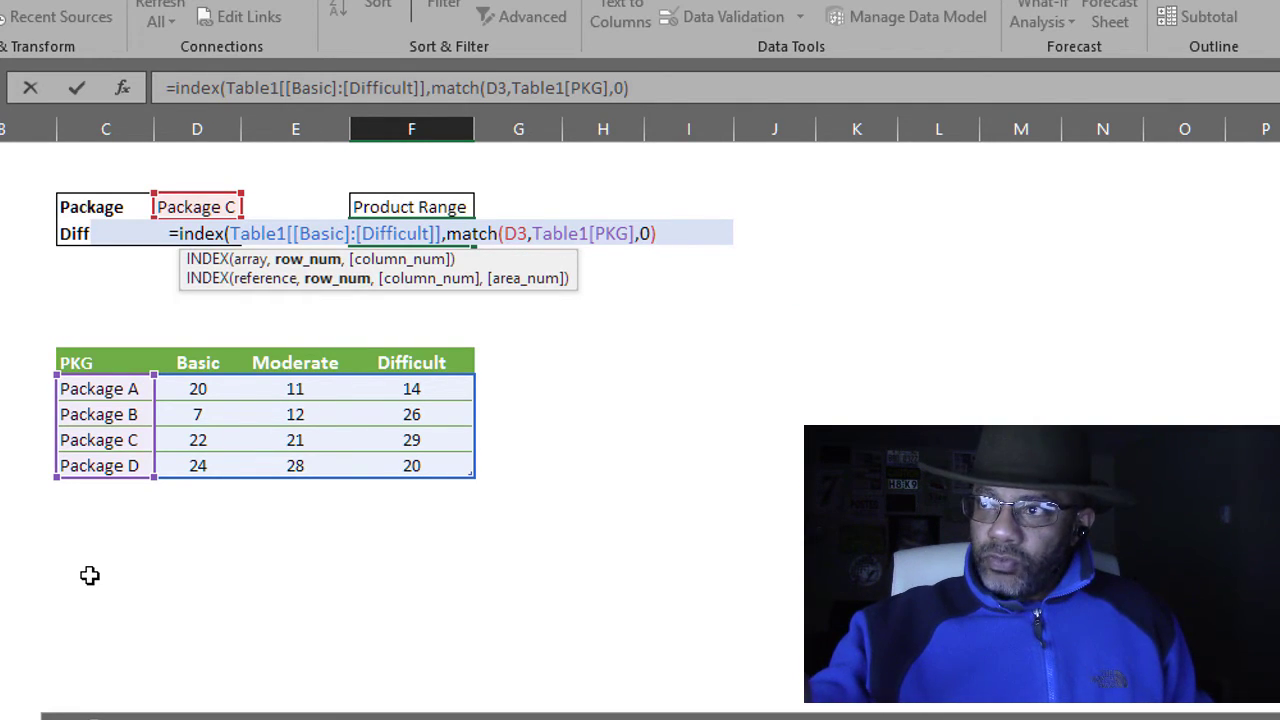
pyautogui.write(',')
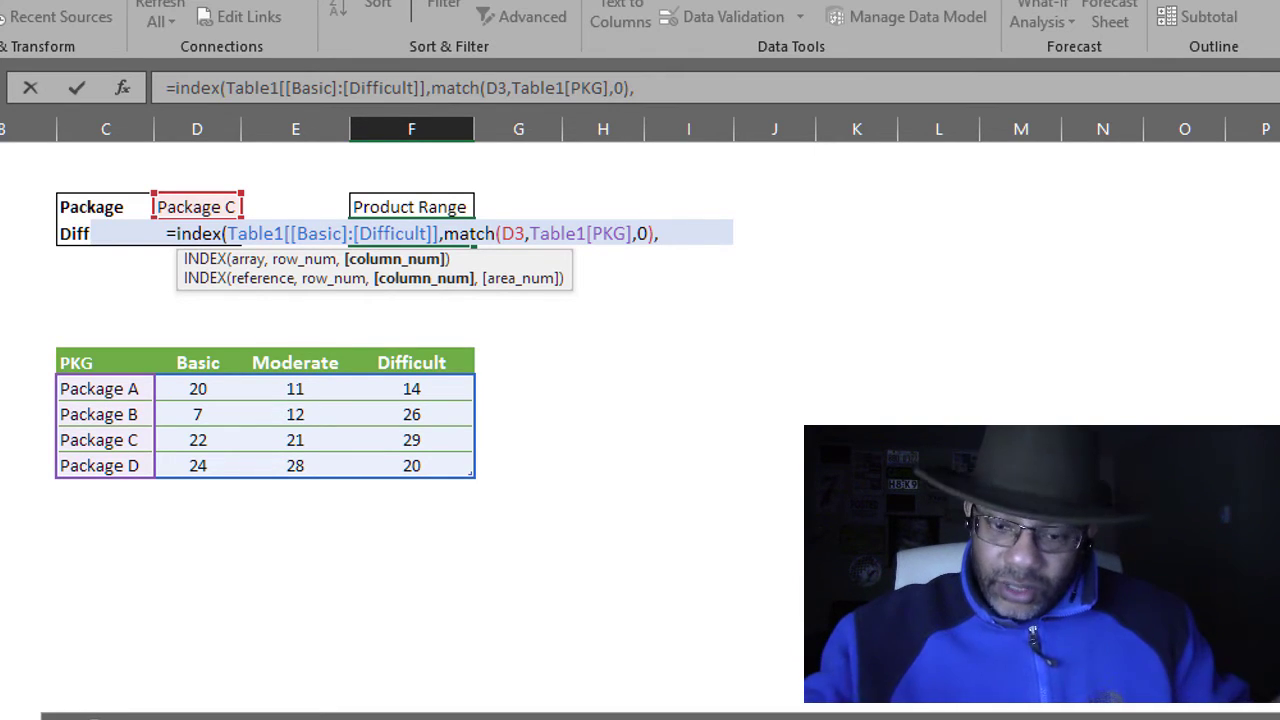
# - Add column MATCH(D4) against the difficulty headers and commit, returning 22
pyautogui.write('match(')
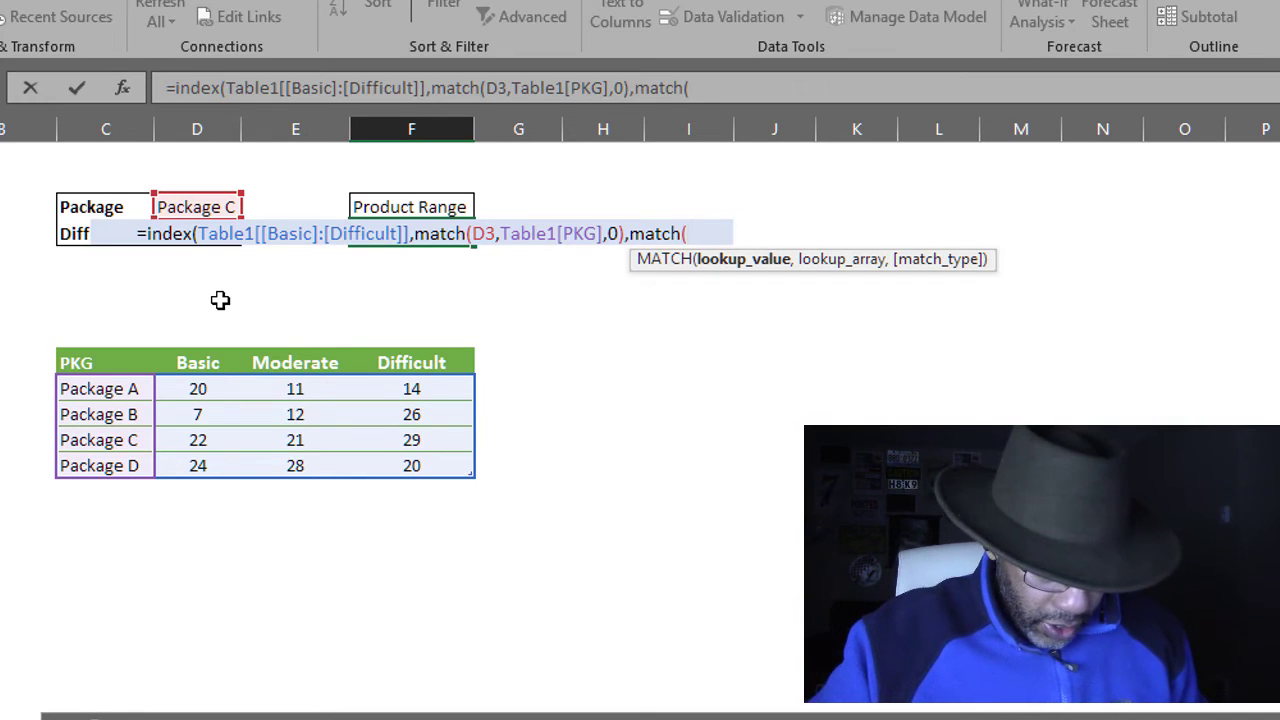
pyautogui.write('D4')
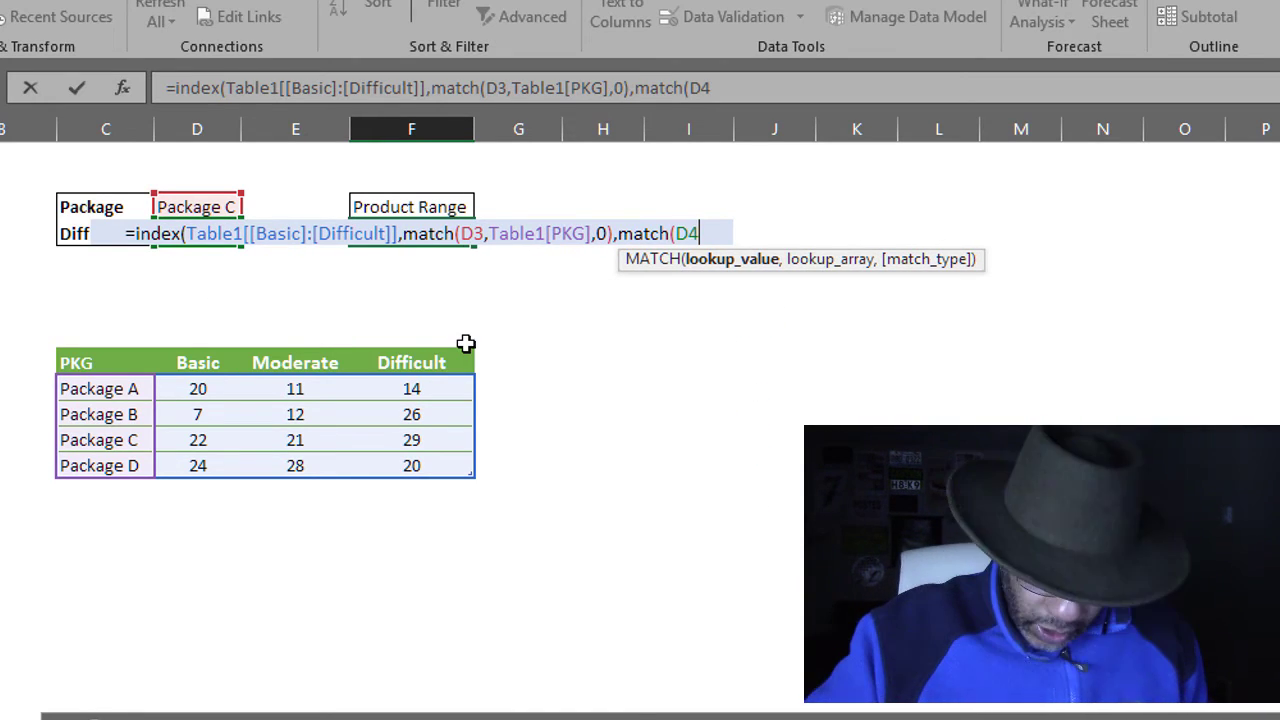
pyautogui.write(',')
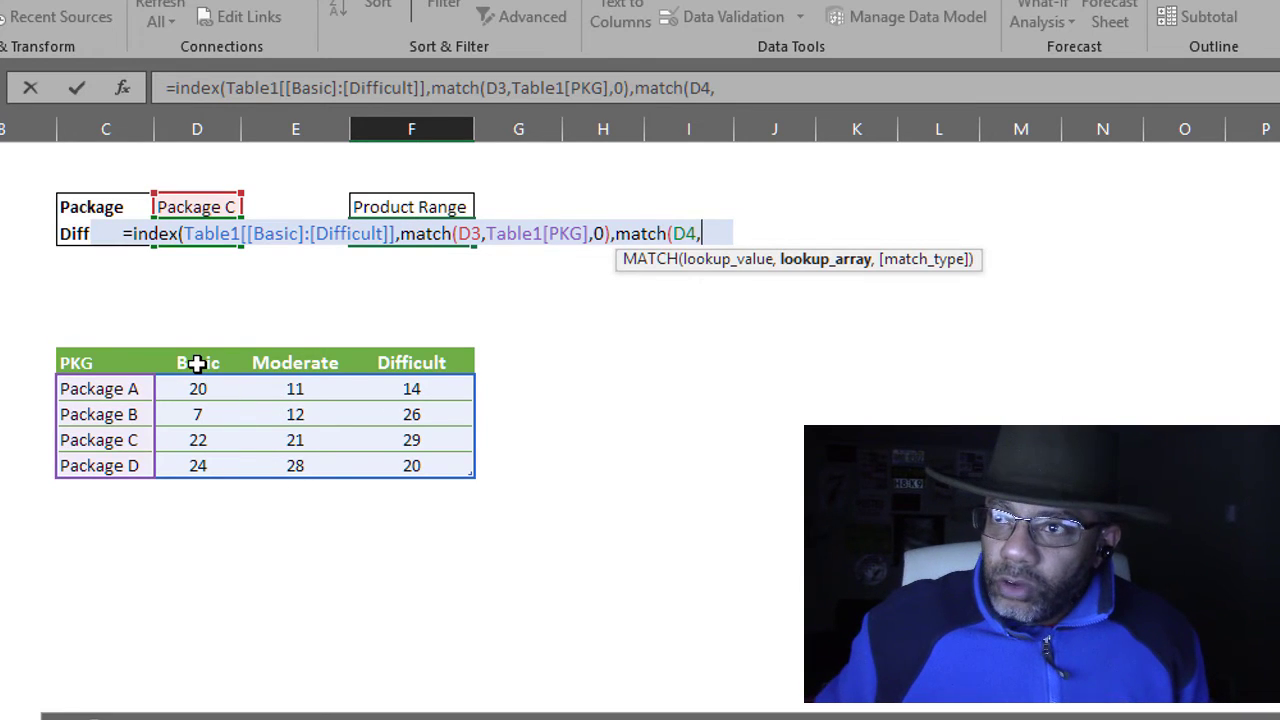
pyautogui.moveTo(197, 364); pyautogui.dragTo(405, 362)
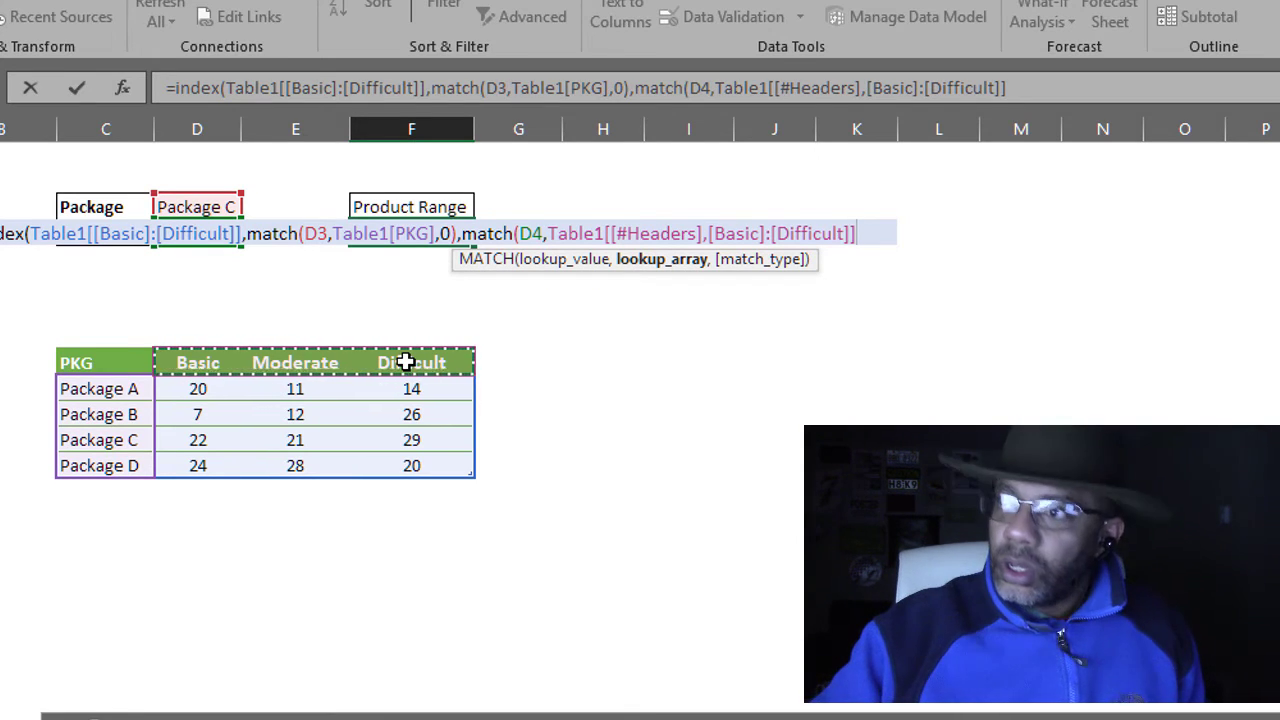
pyautogui.write(',')
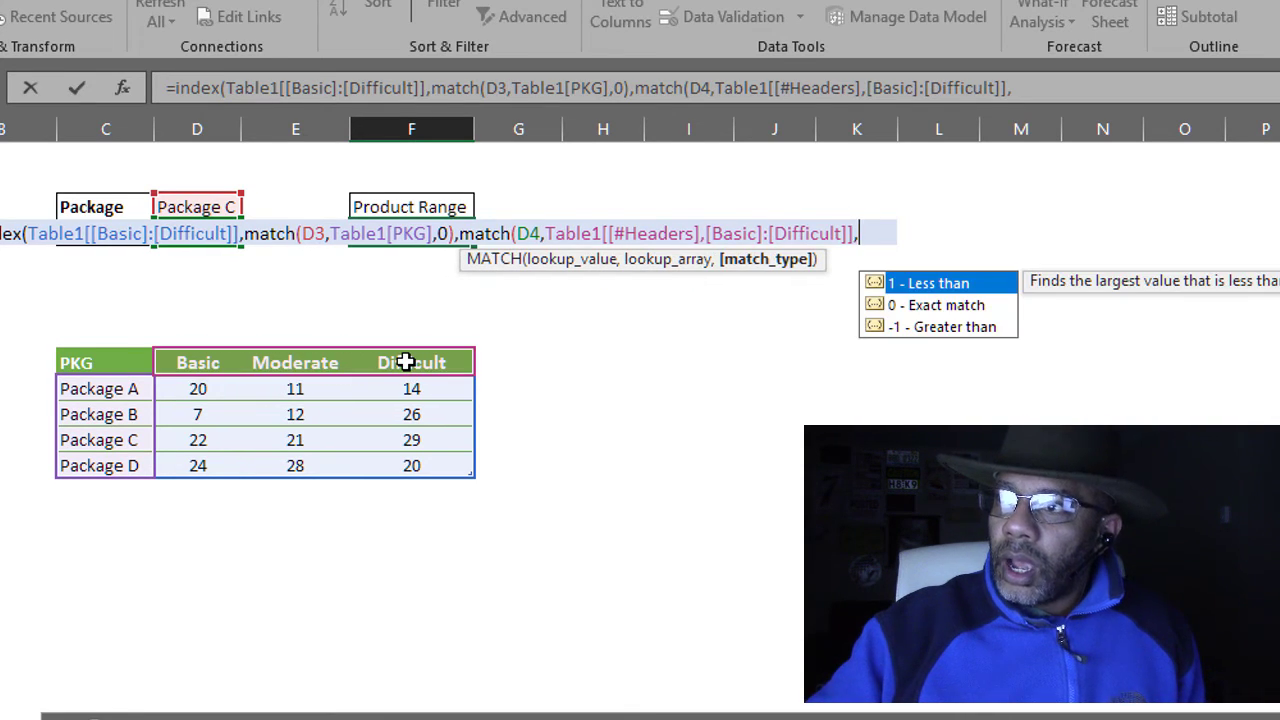
pyautogui.write('0')
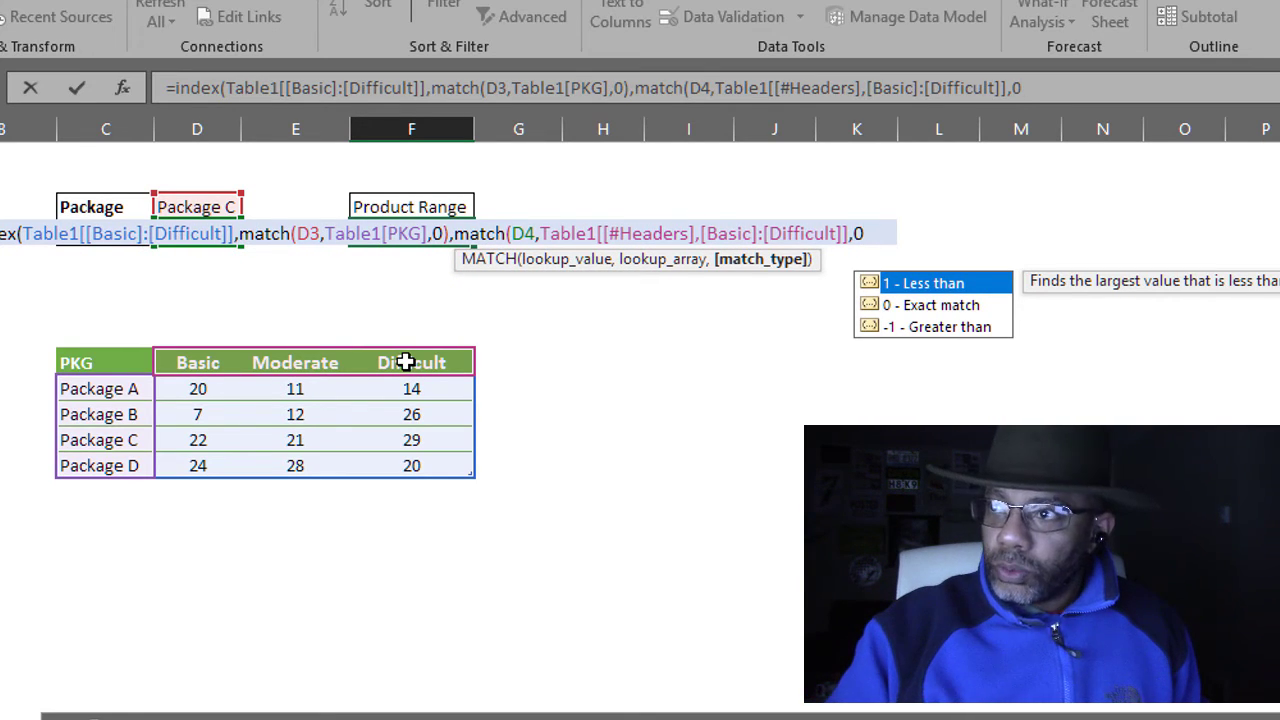
pyautogui.write('))')
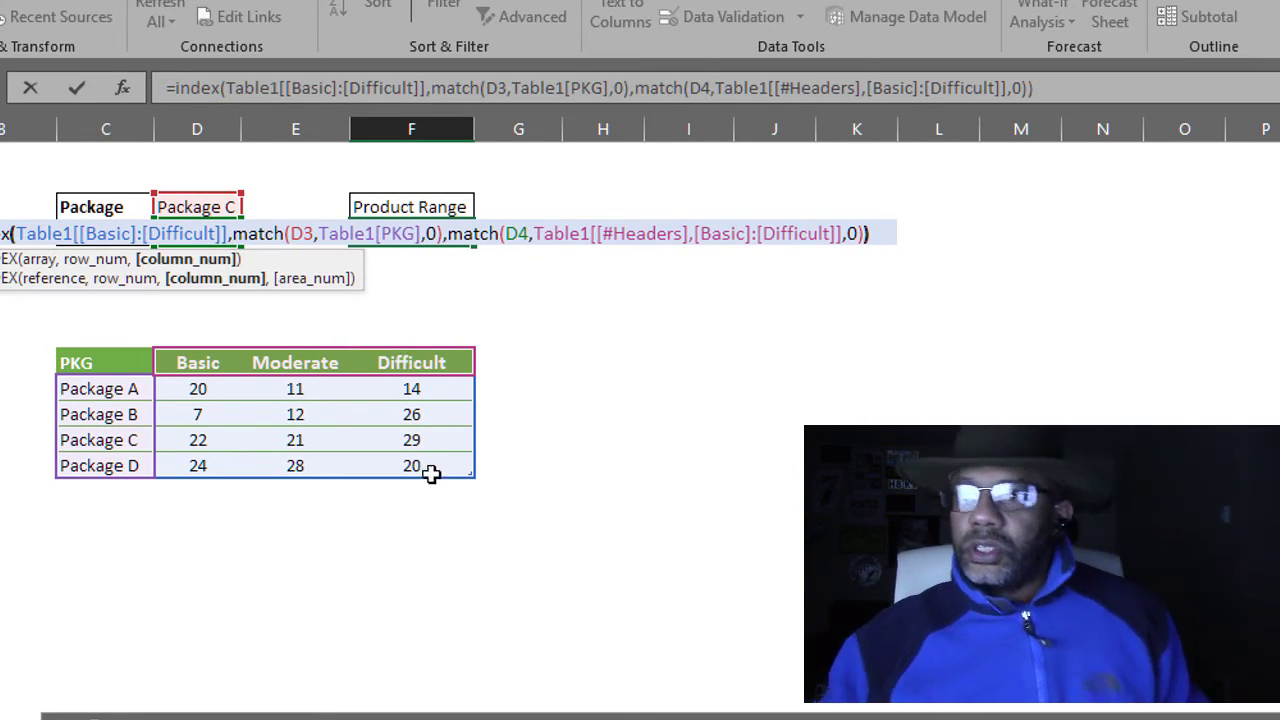
pyautogui.press('Return')
# - Set the package input in D3 to Package A from its dropdown
pyautogui.click(361, 227)
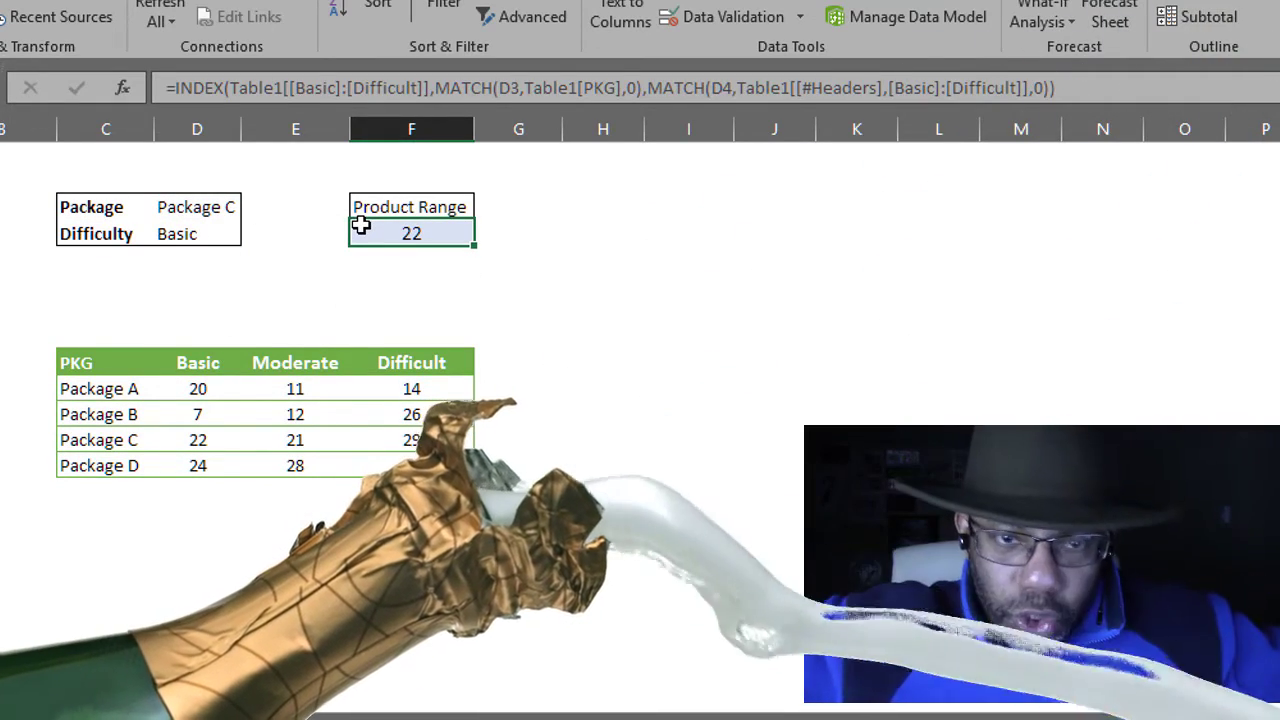
pyautogui.click(203, 213)
pyautogui.click(253, 209)
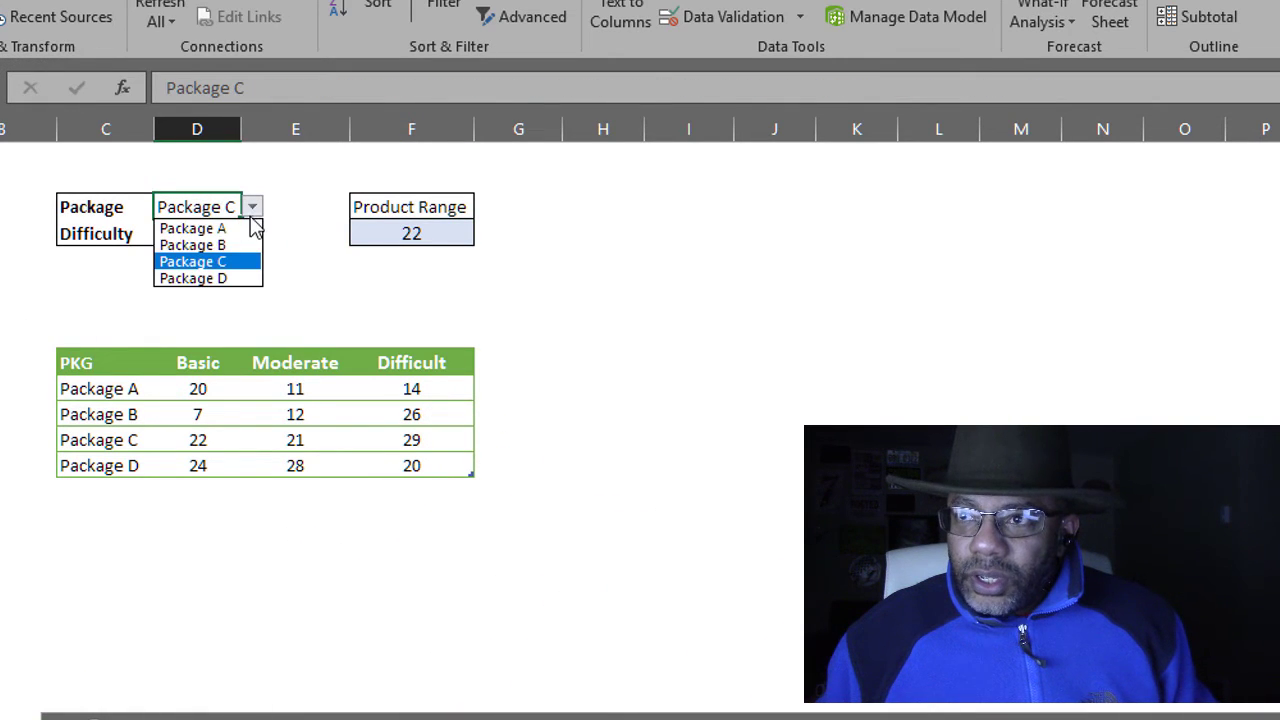
pyautogui.click(240, 229)
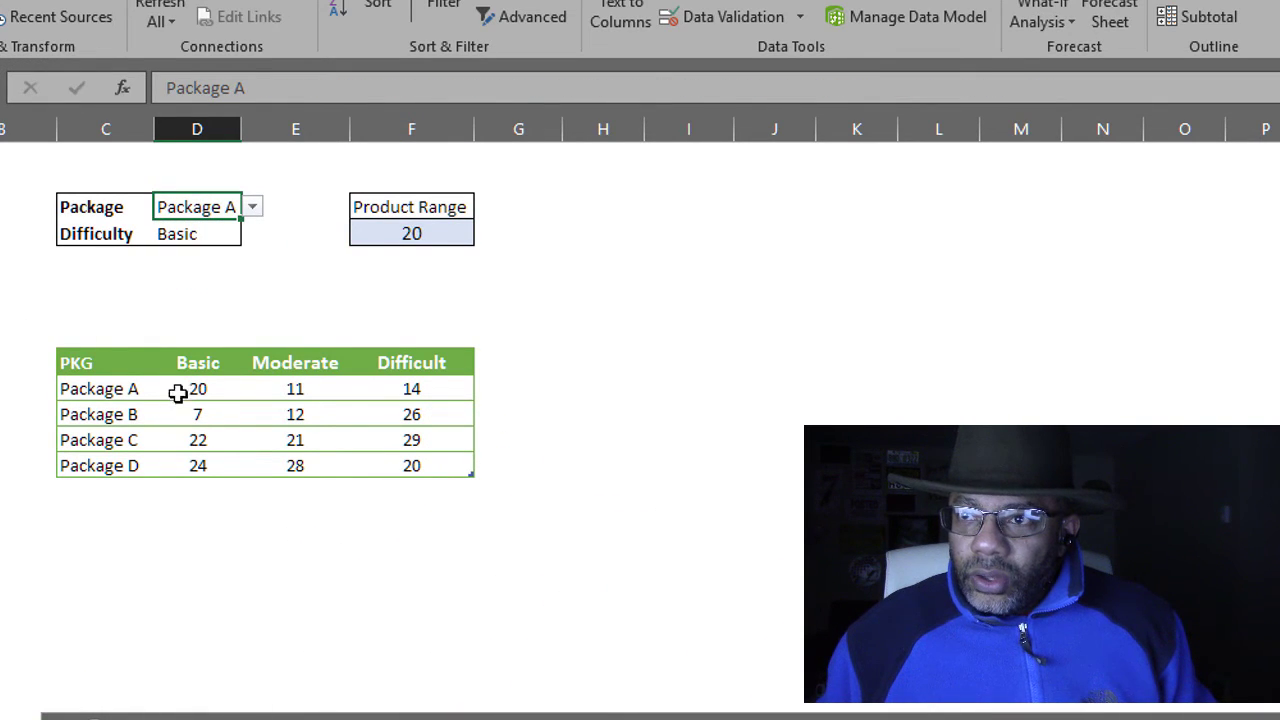
# - Set the difficulty in D4 to Difficult and check the result, 14, against the table
pyautogui.click(199, 235)
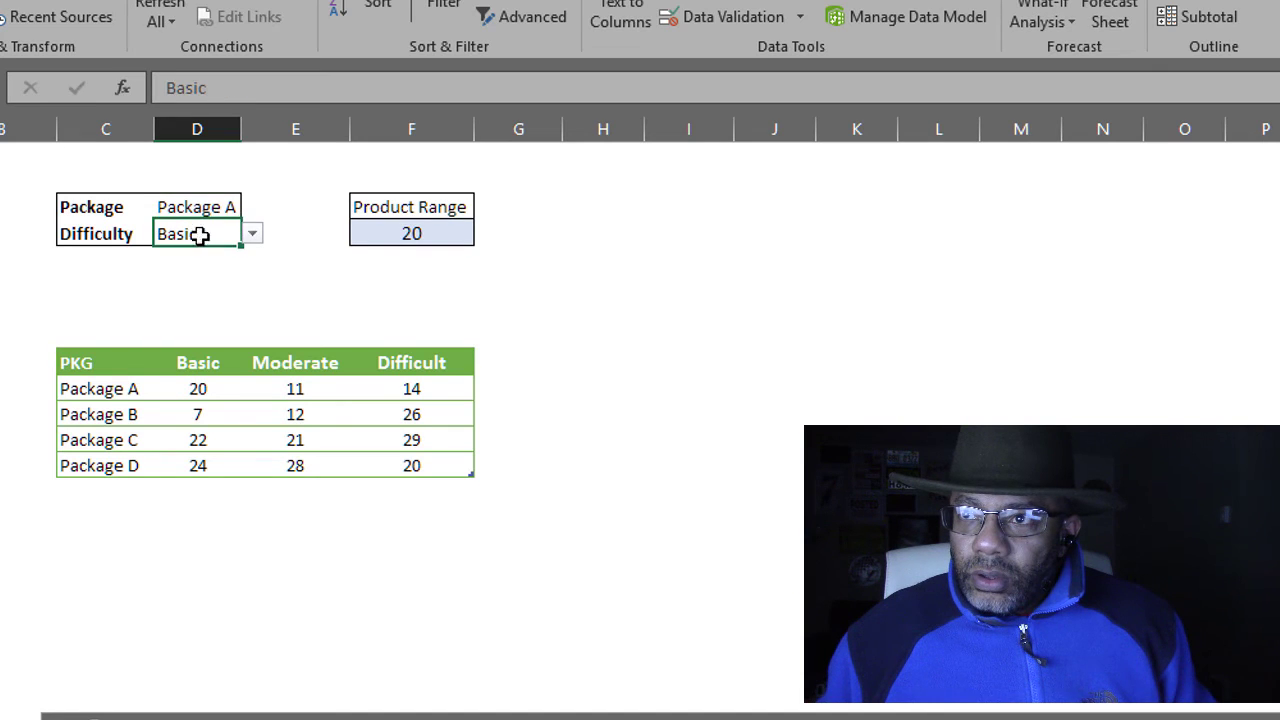
pyautogui.click(252, 234)
pyautogui.click(236, 290)
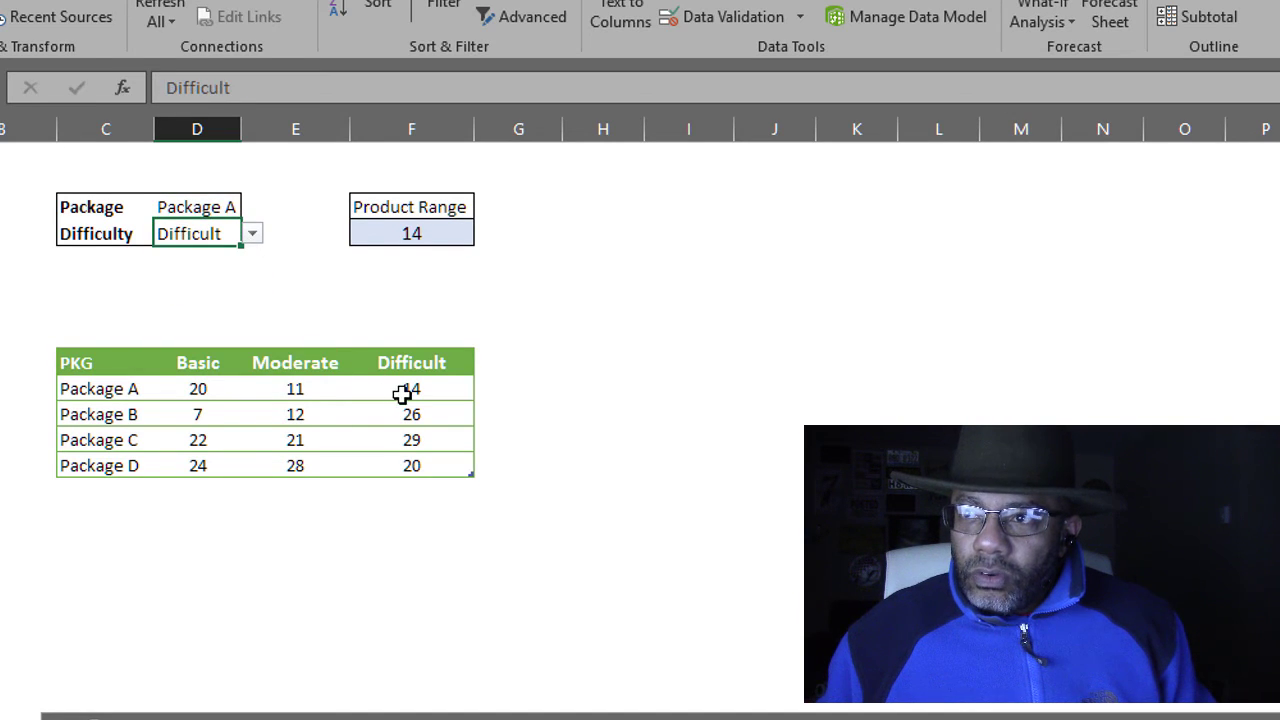
pyautogui.click(402, 394)
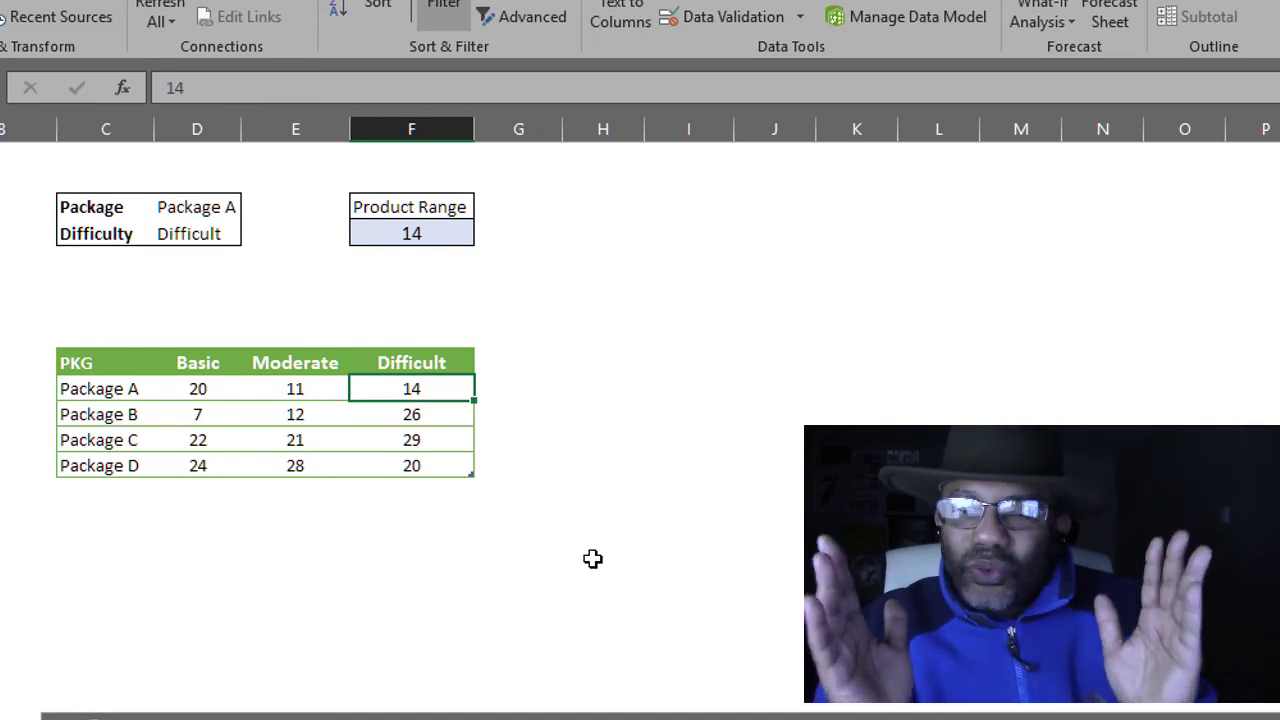